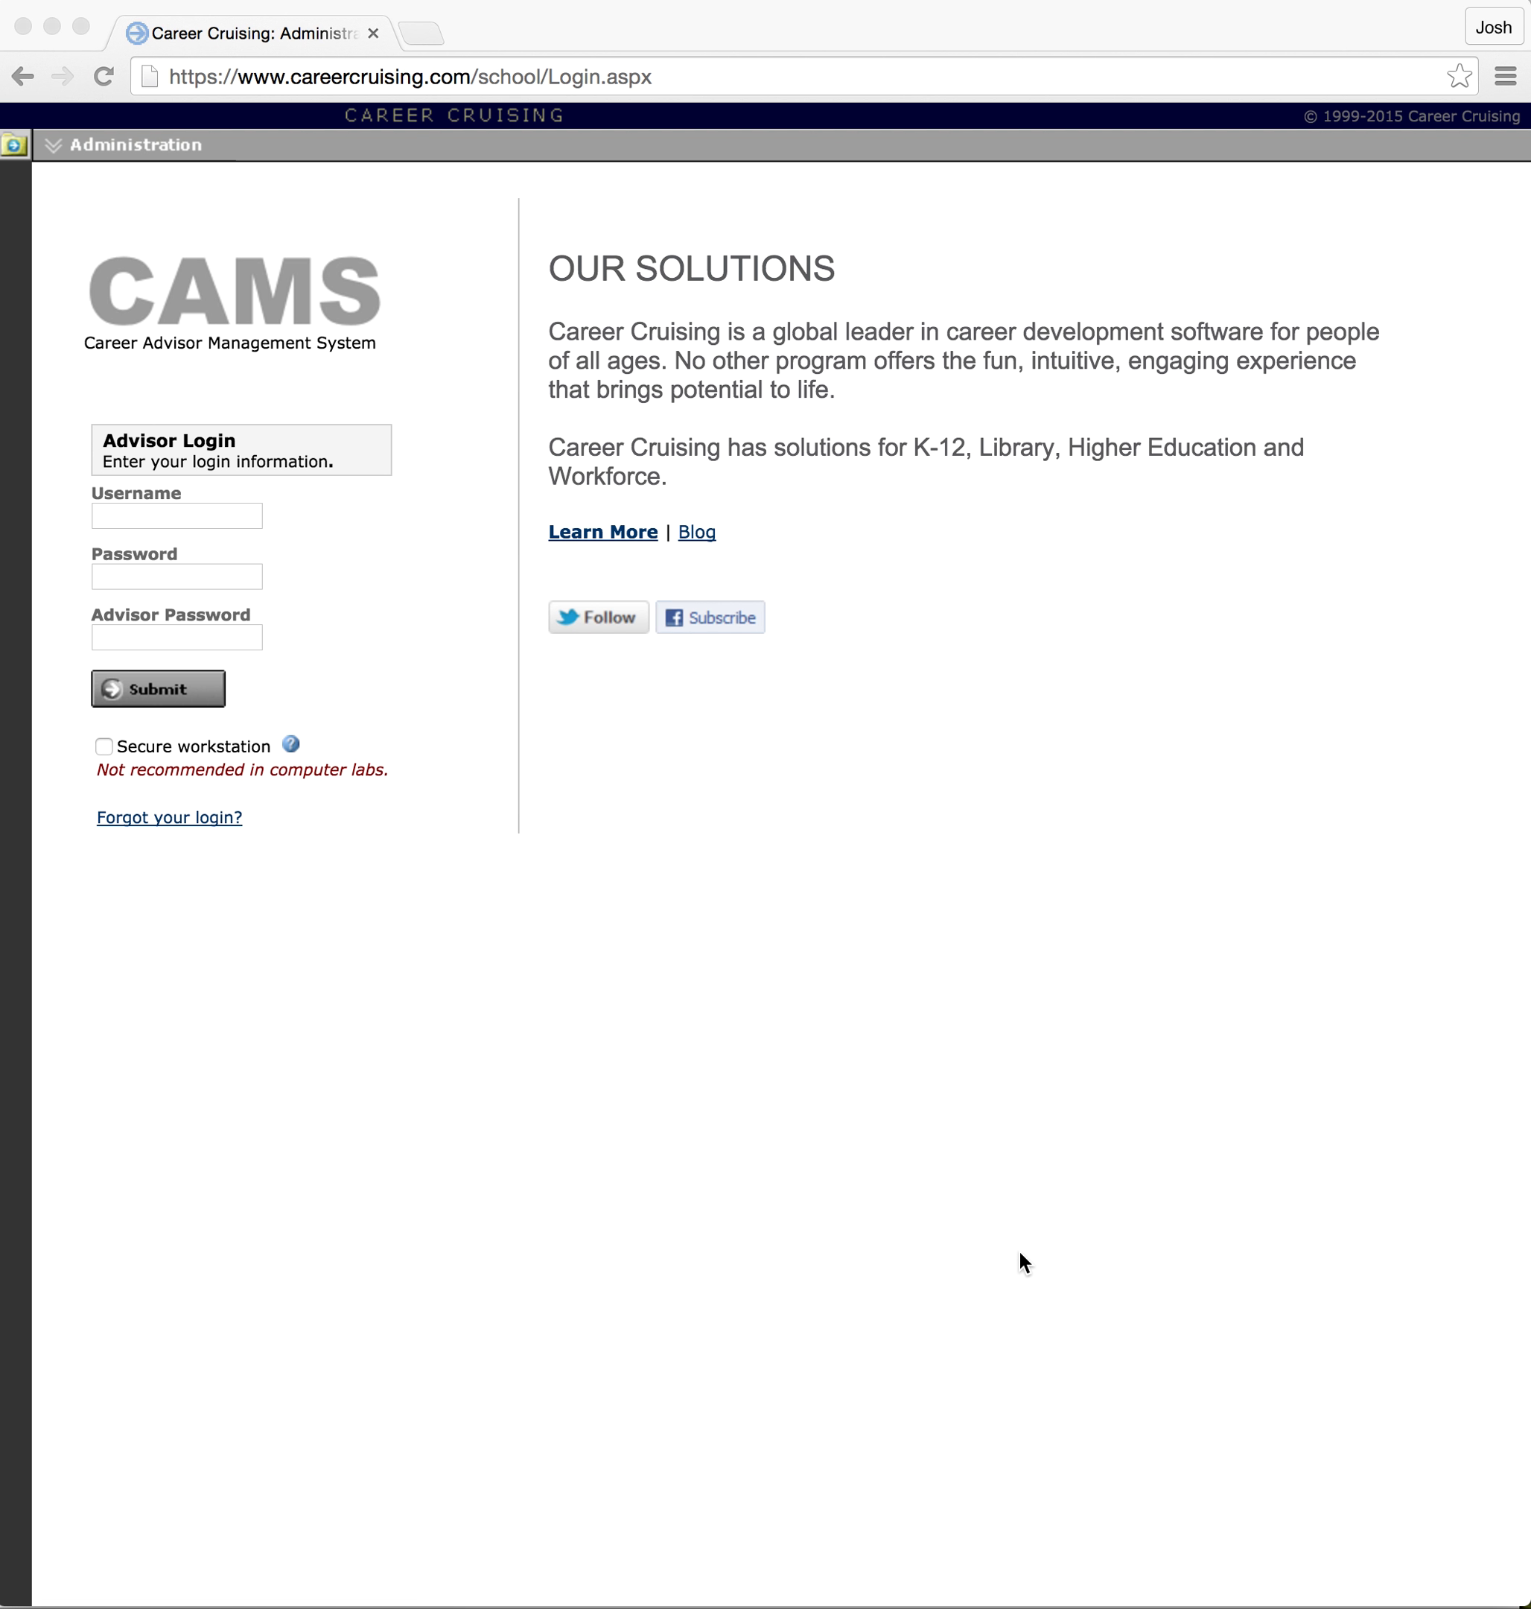
# Enter the school's login username, password and advisor password, and mark this a secure workstation.
pyautogui.click(175, 522)
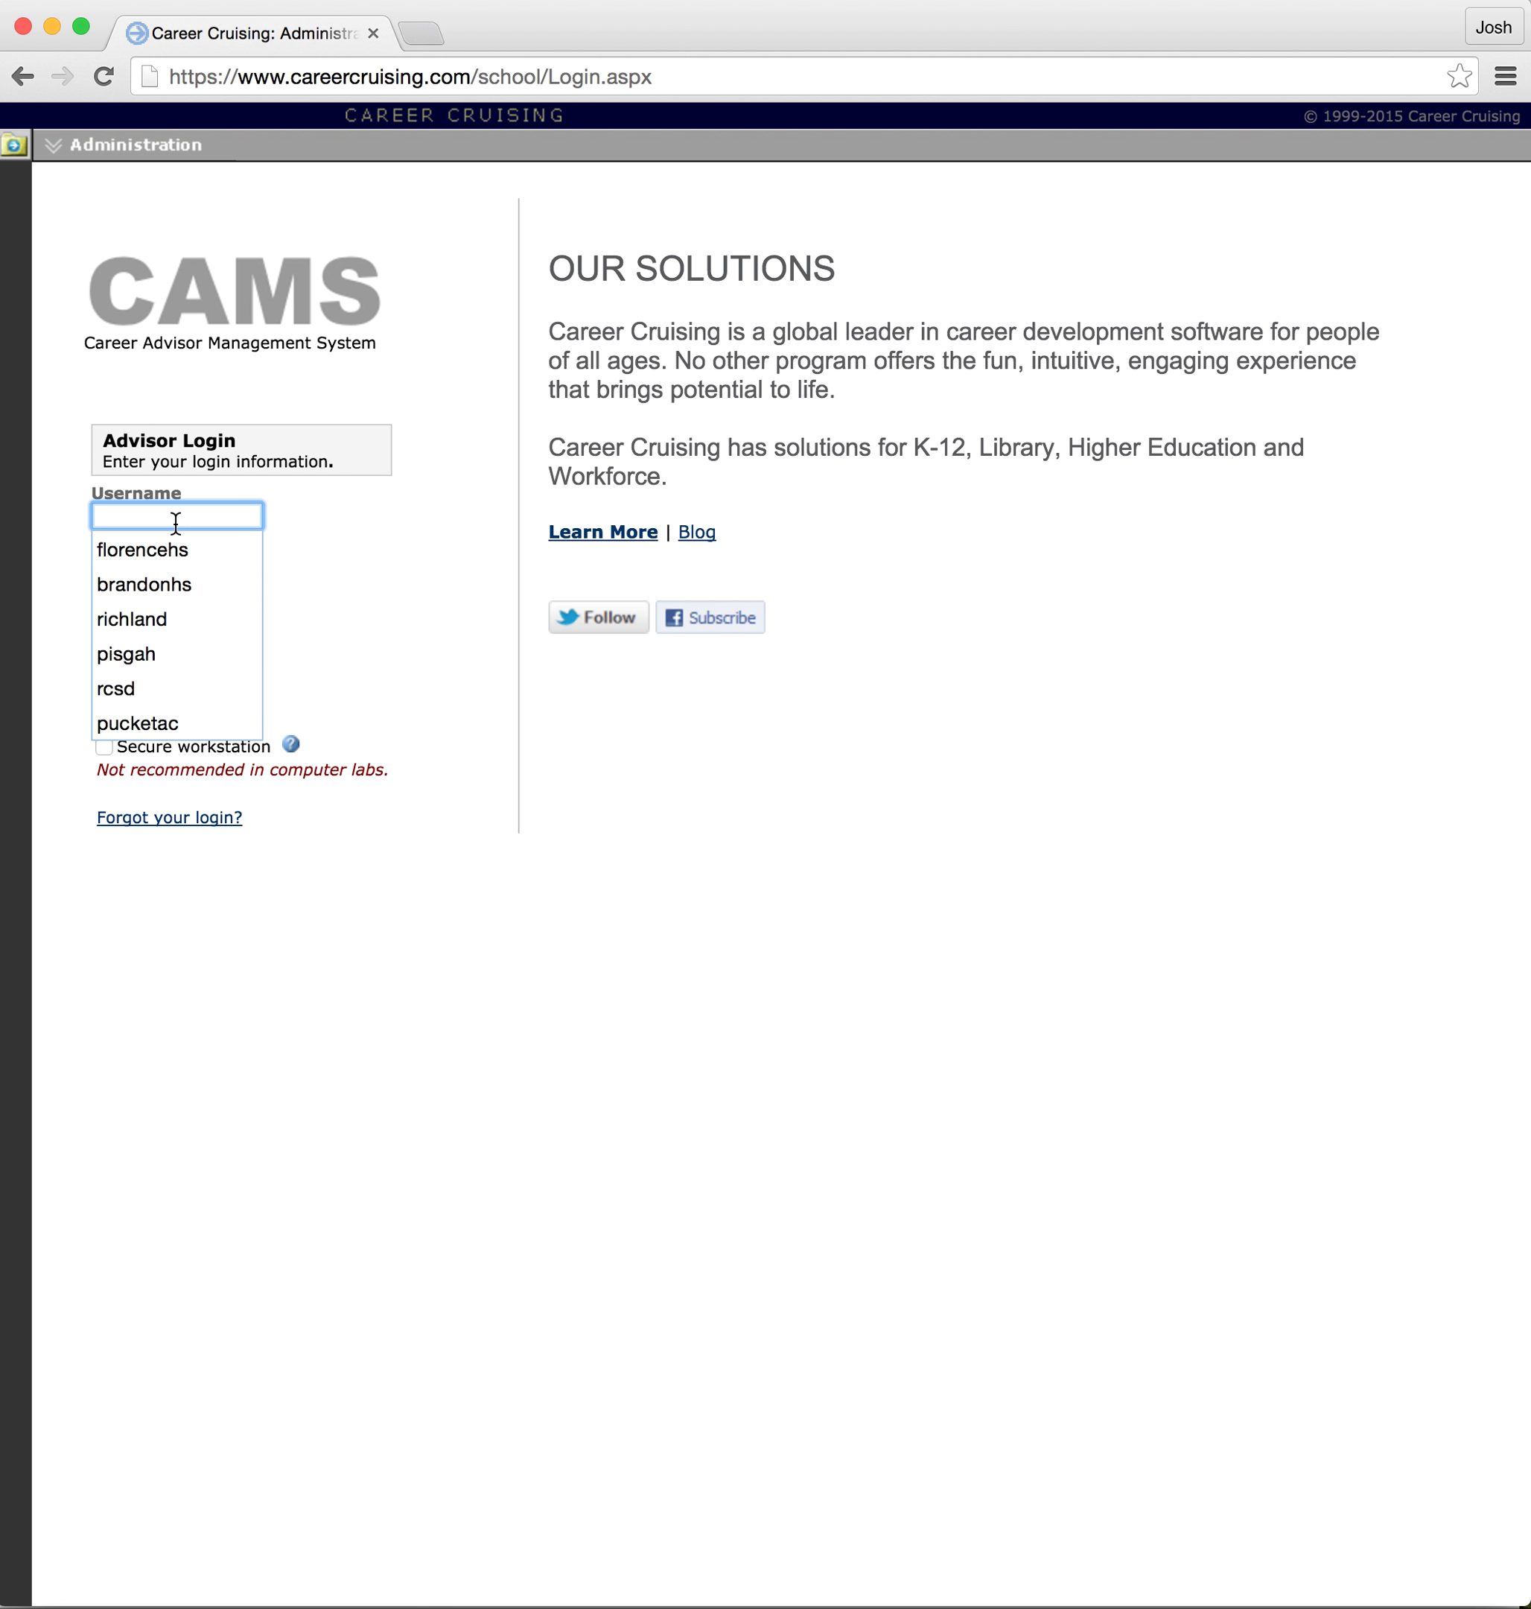
pyautogui.write('northwest')
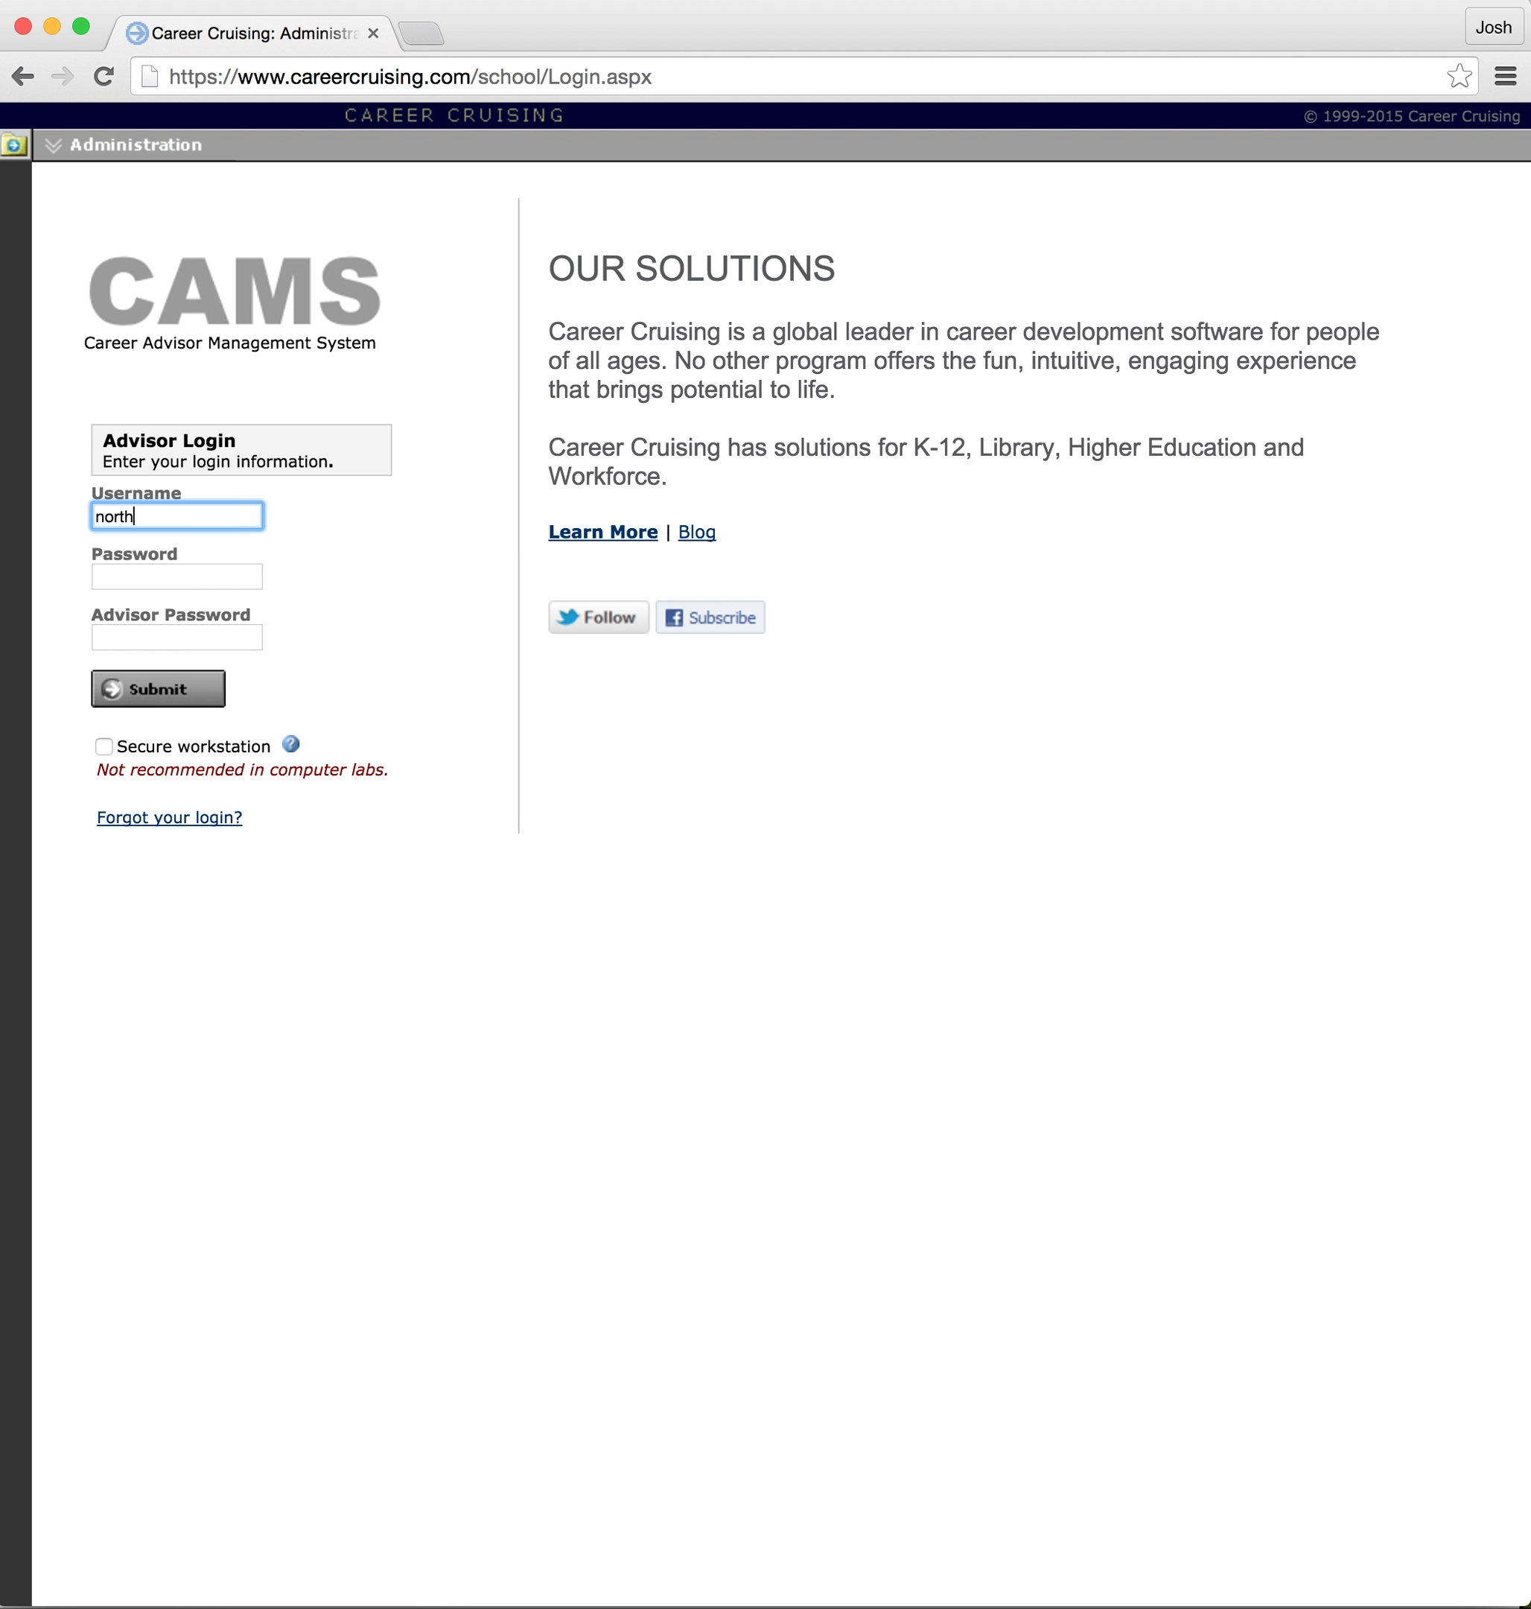
pyautogui.click(176, 577)
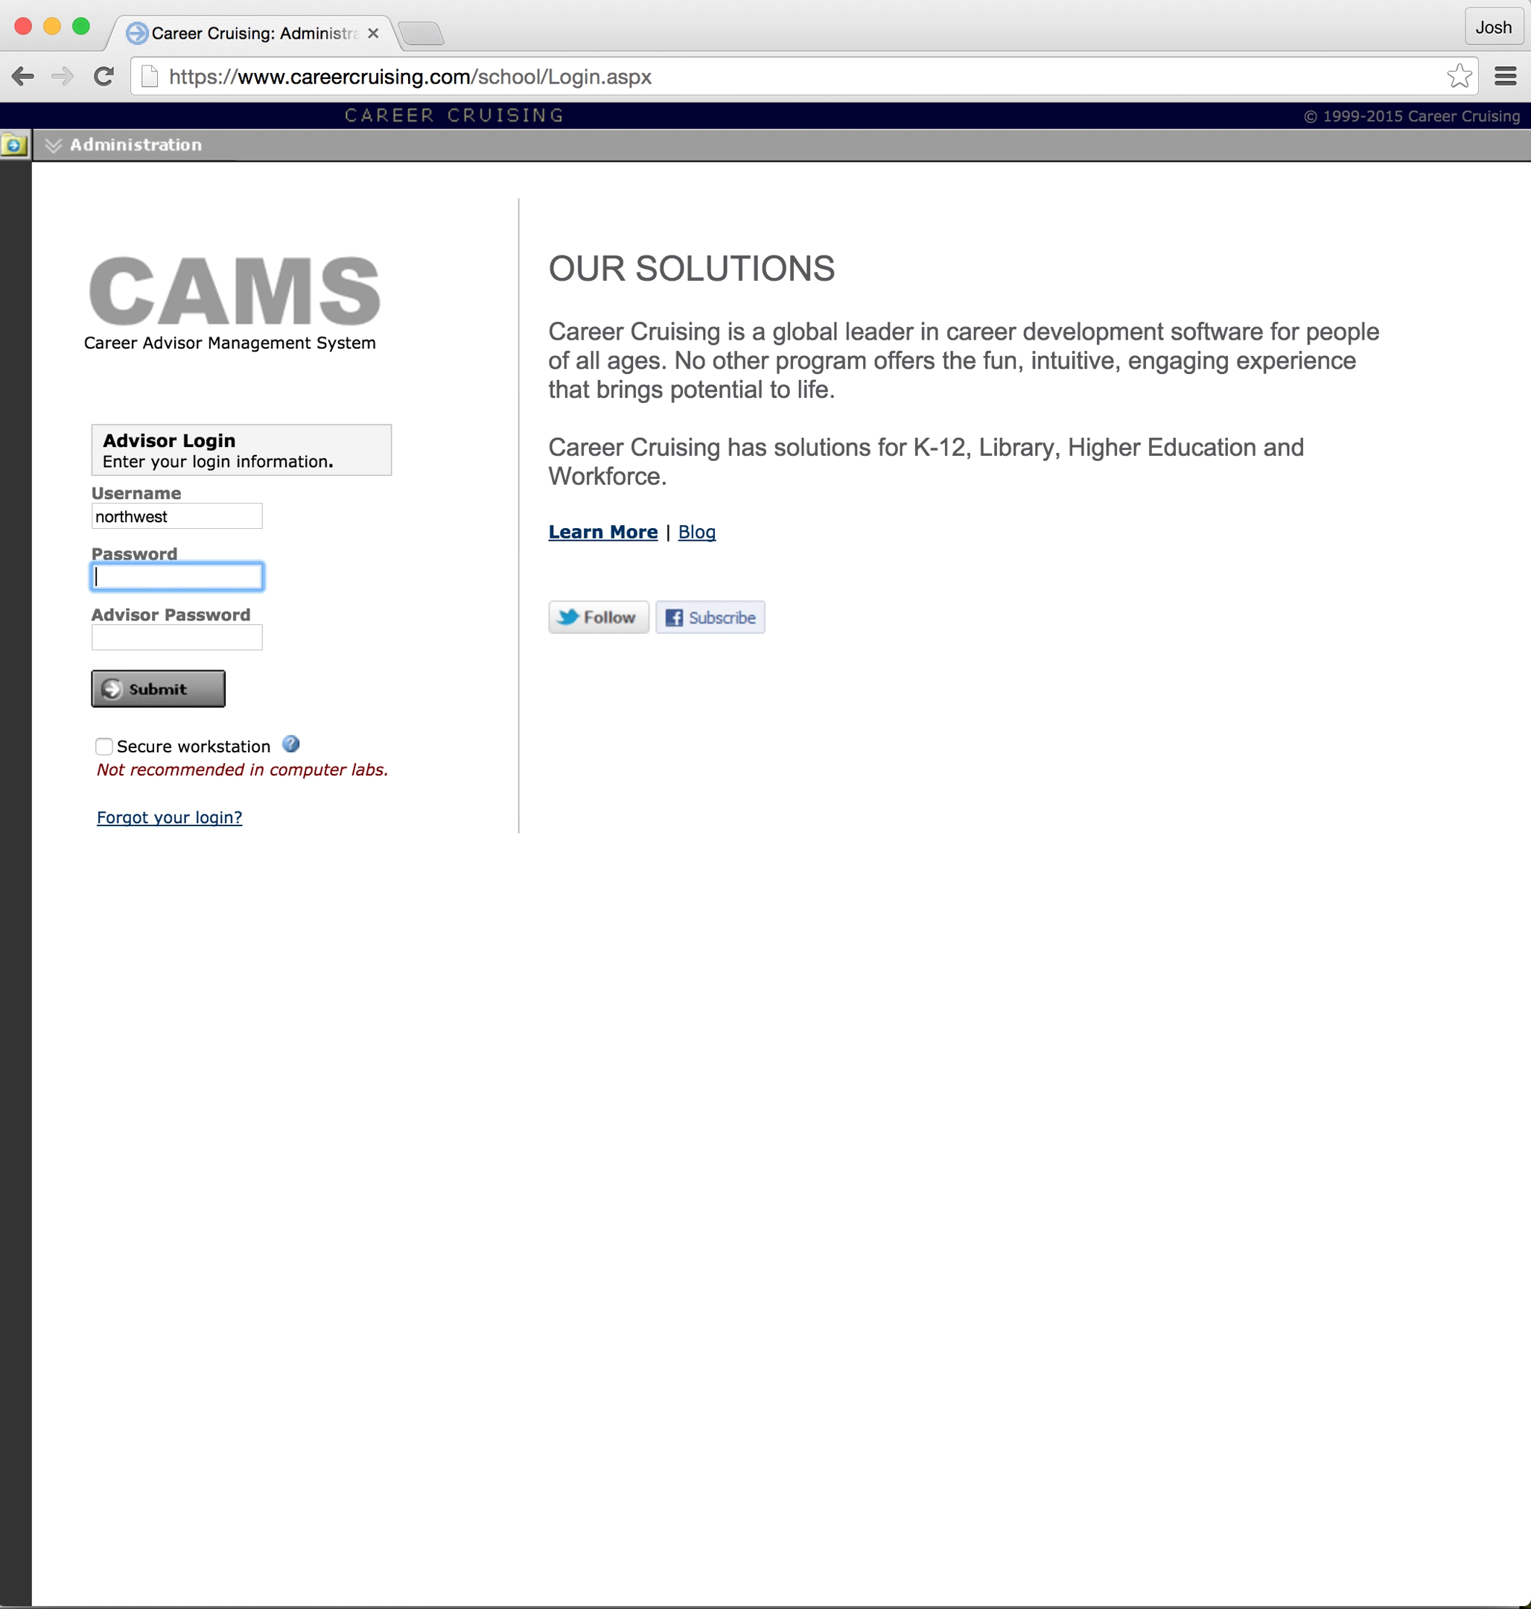
pyautogui.write('*****')
pyautogui.press('Tab')
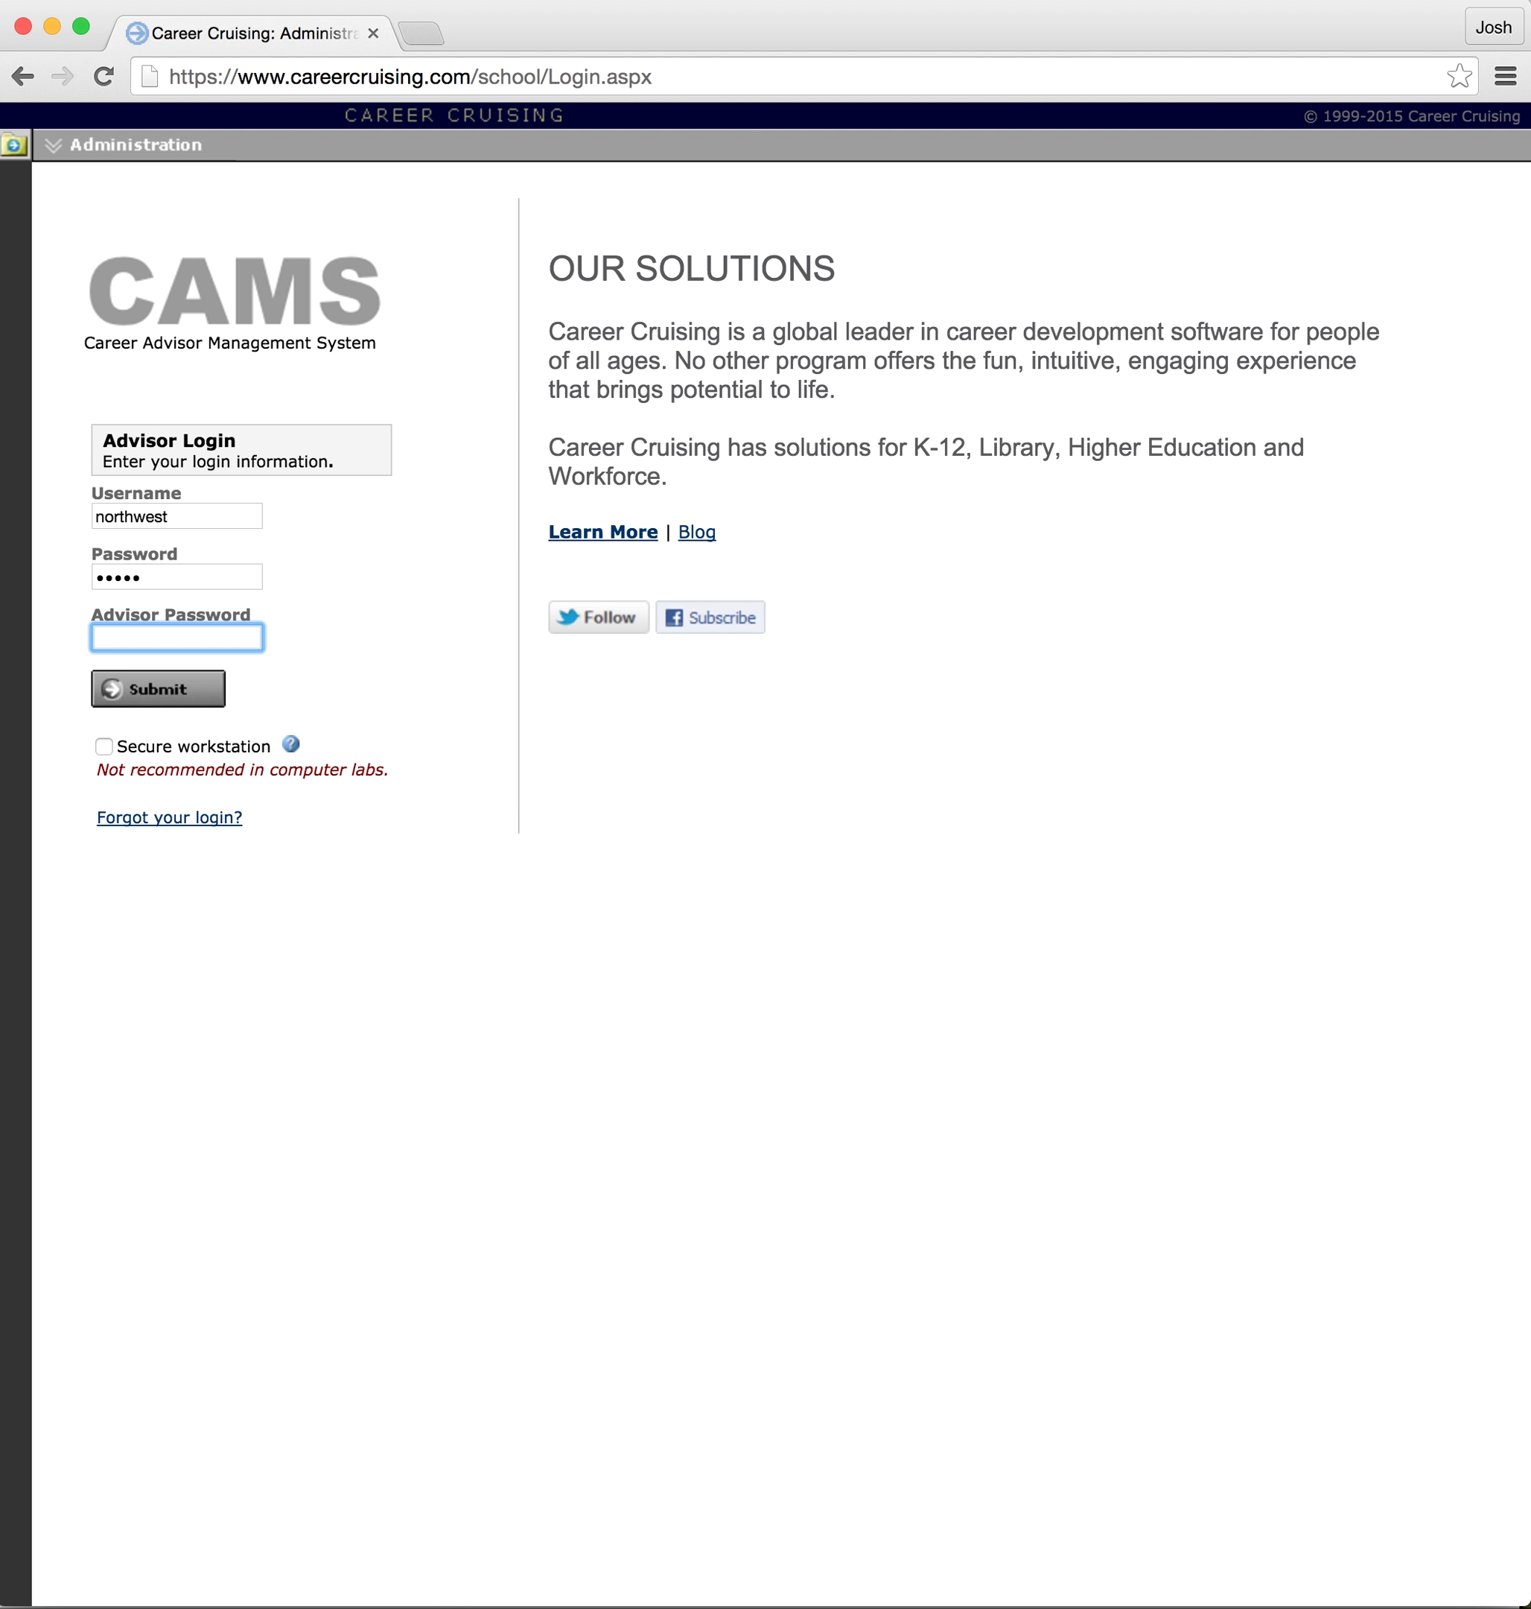
pyautogui.write('*******')
pyautogui.click(104, 747)
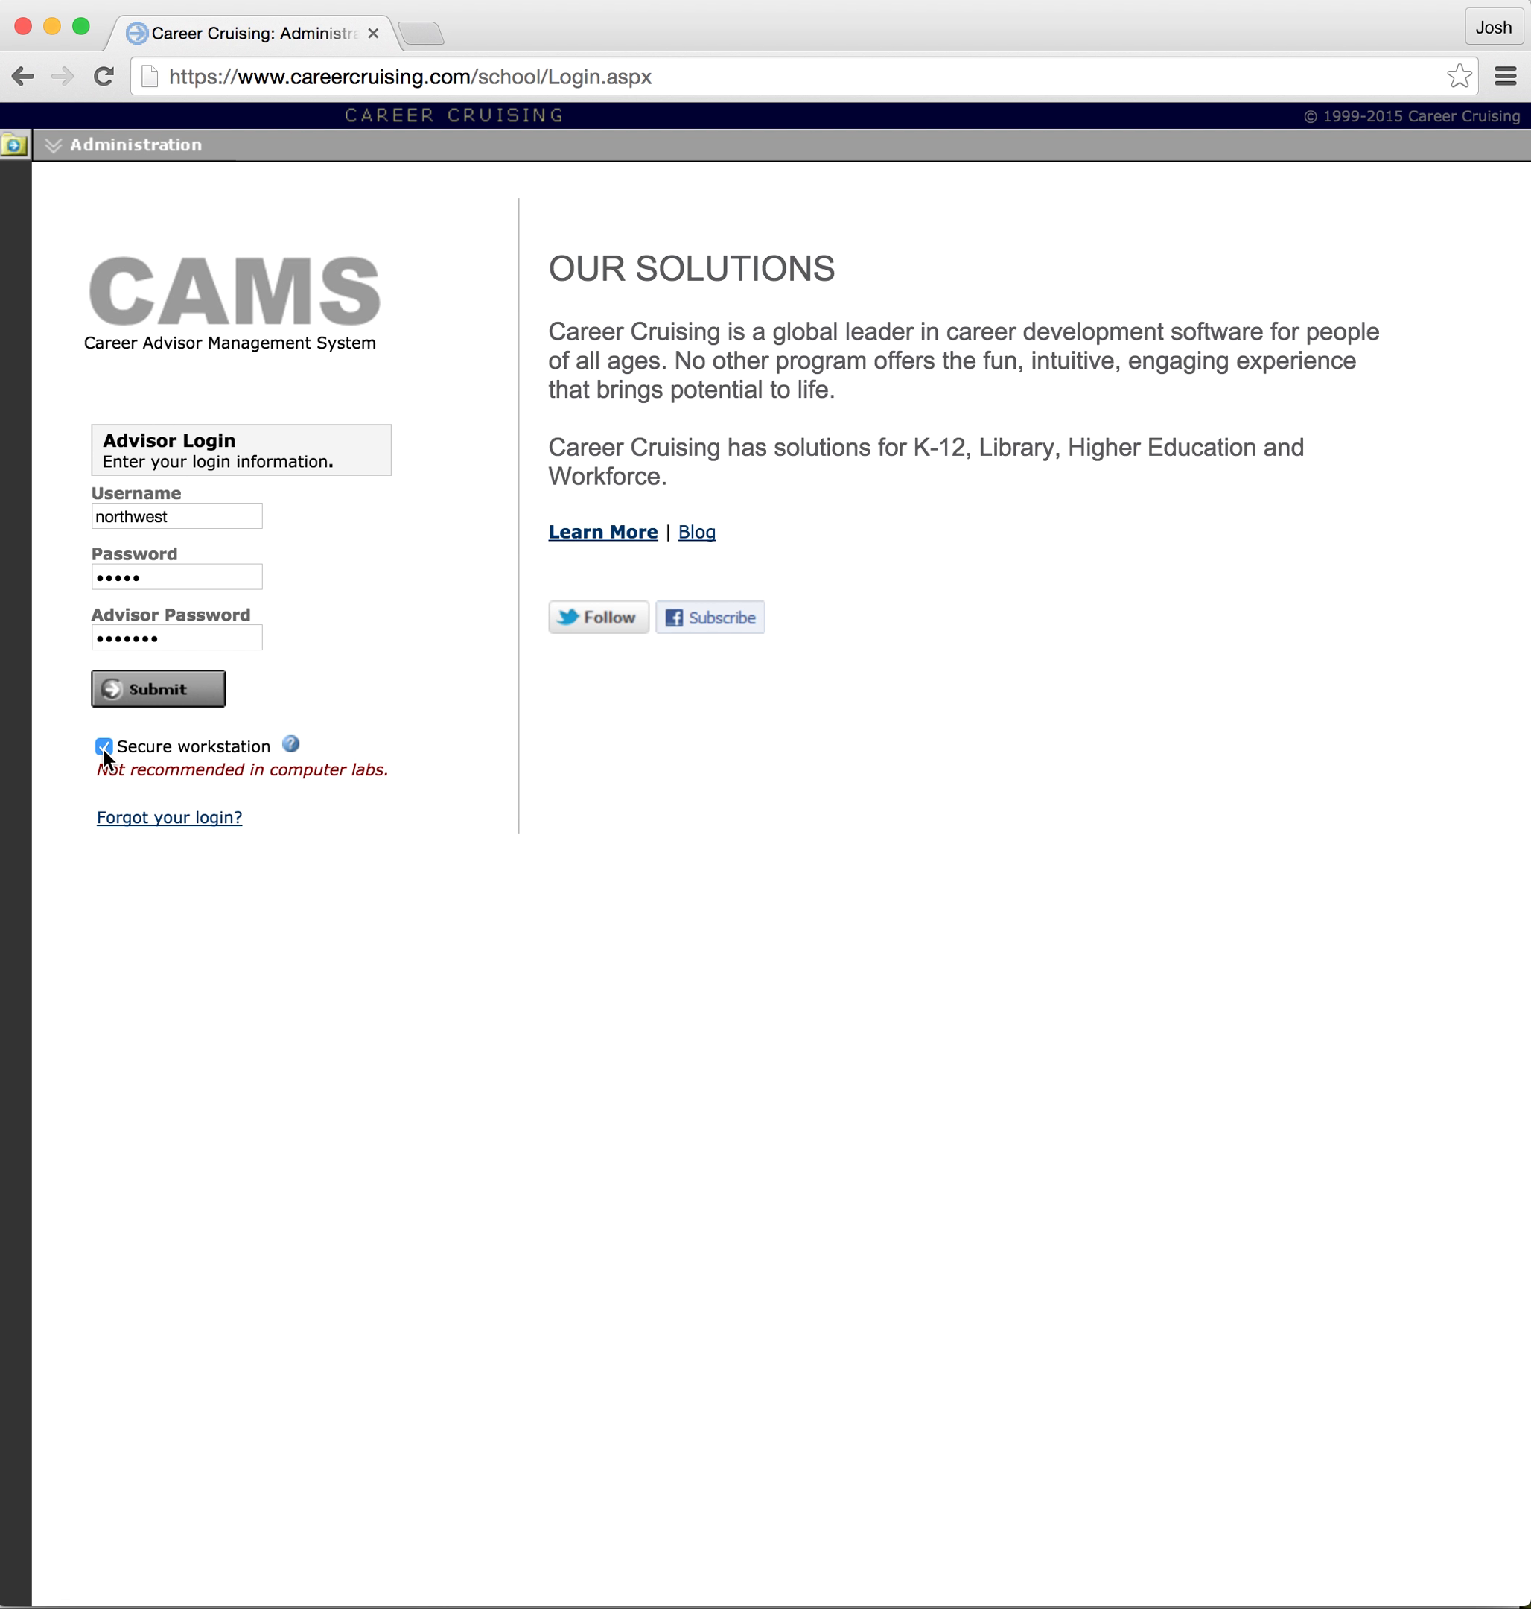
# Log in, confirm every course type lists 0 courses, then open the empty Course Master.
pyautogui.click(158, 697)
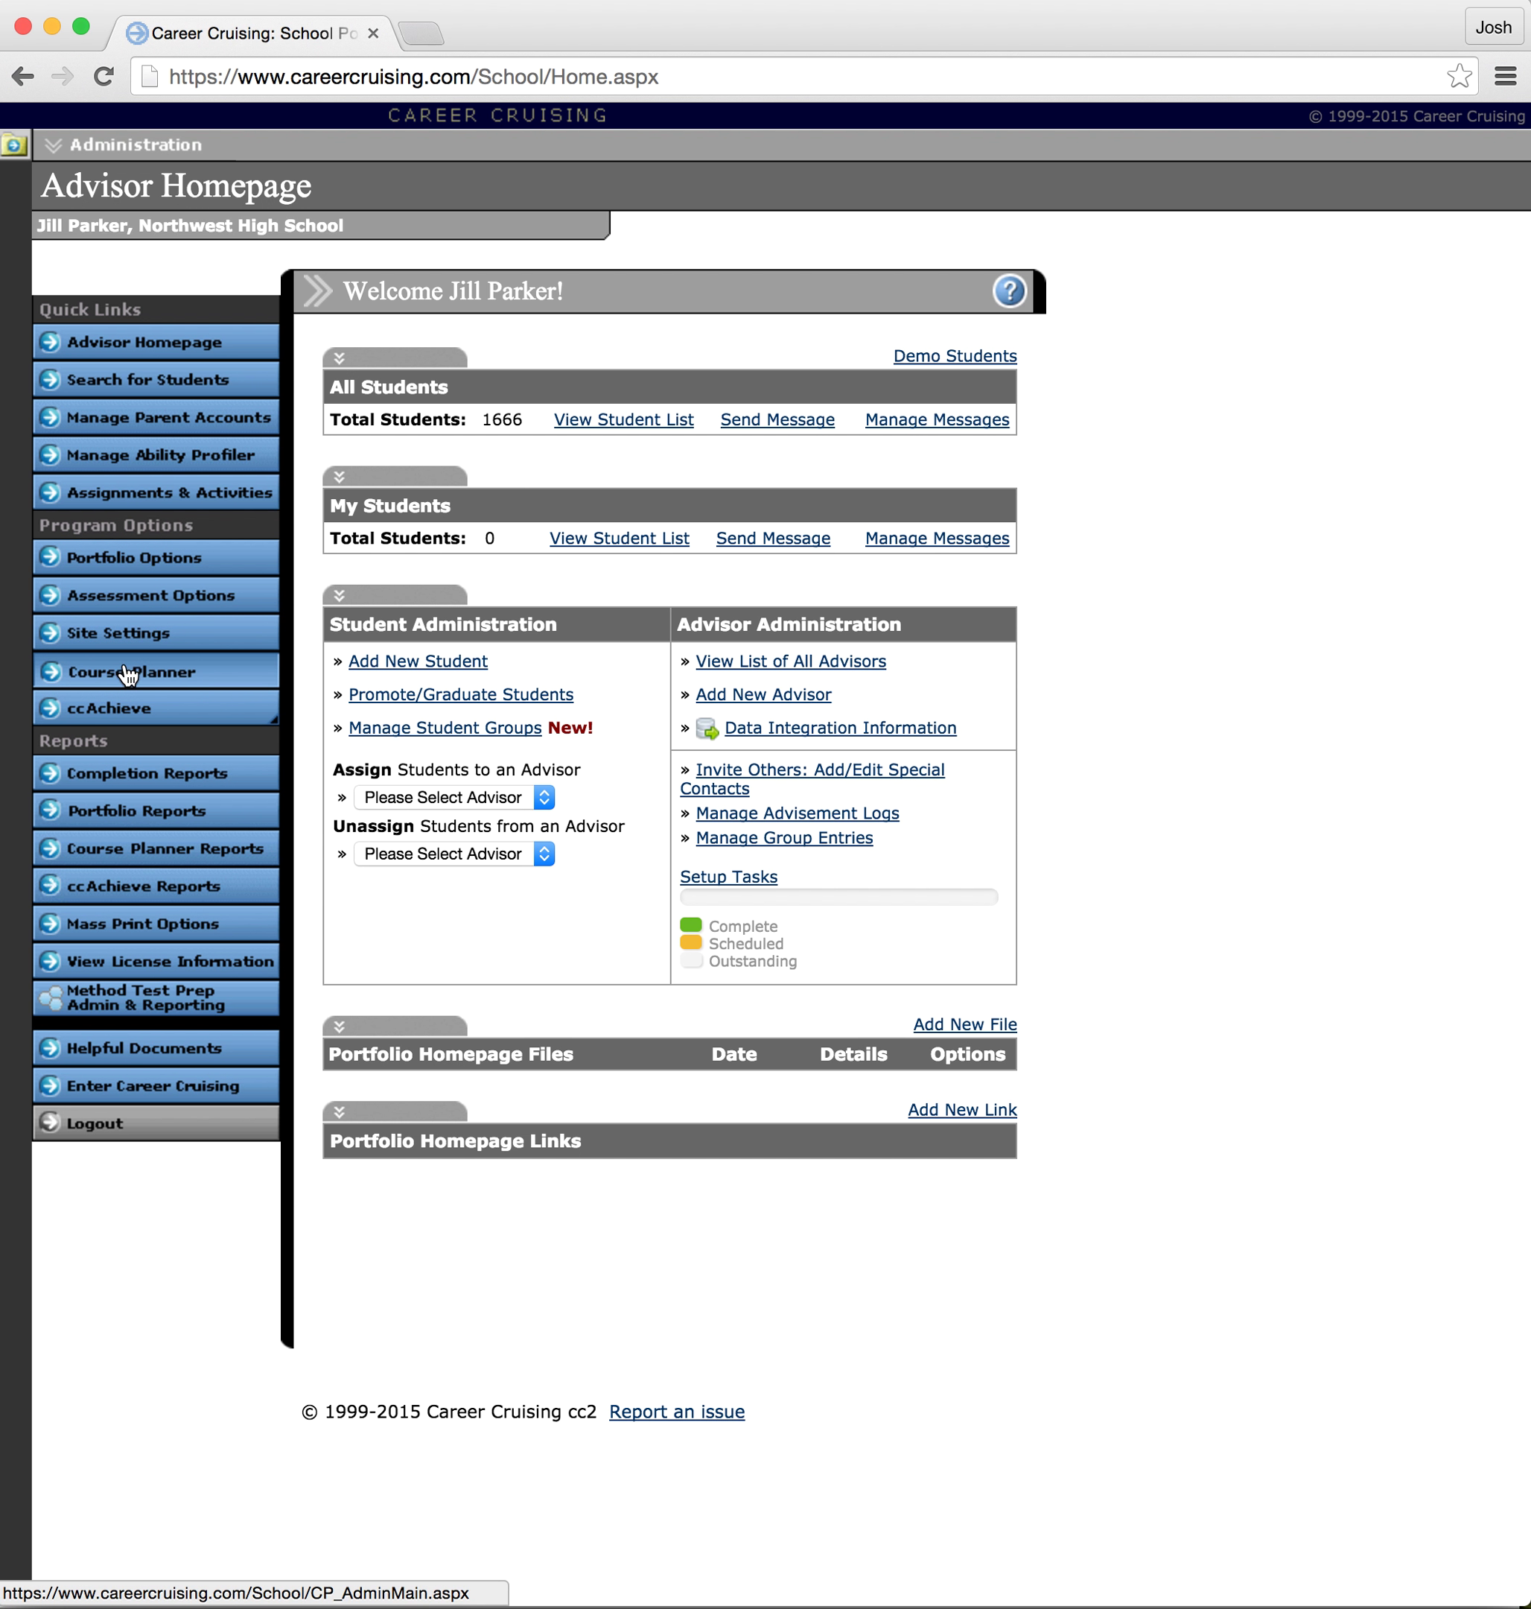
pyautogui.click(161, 684)
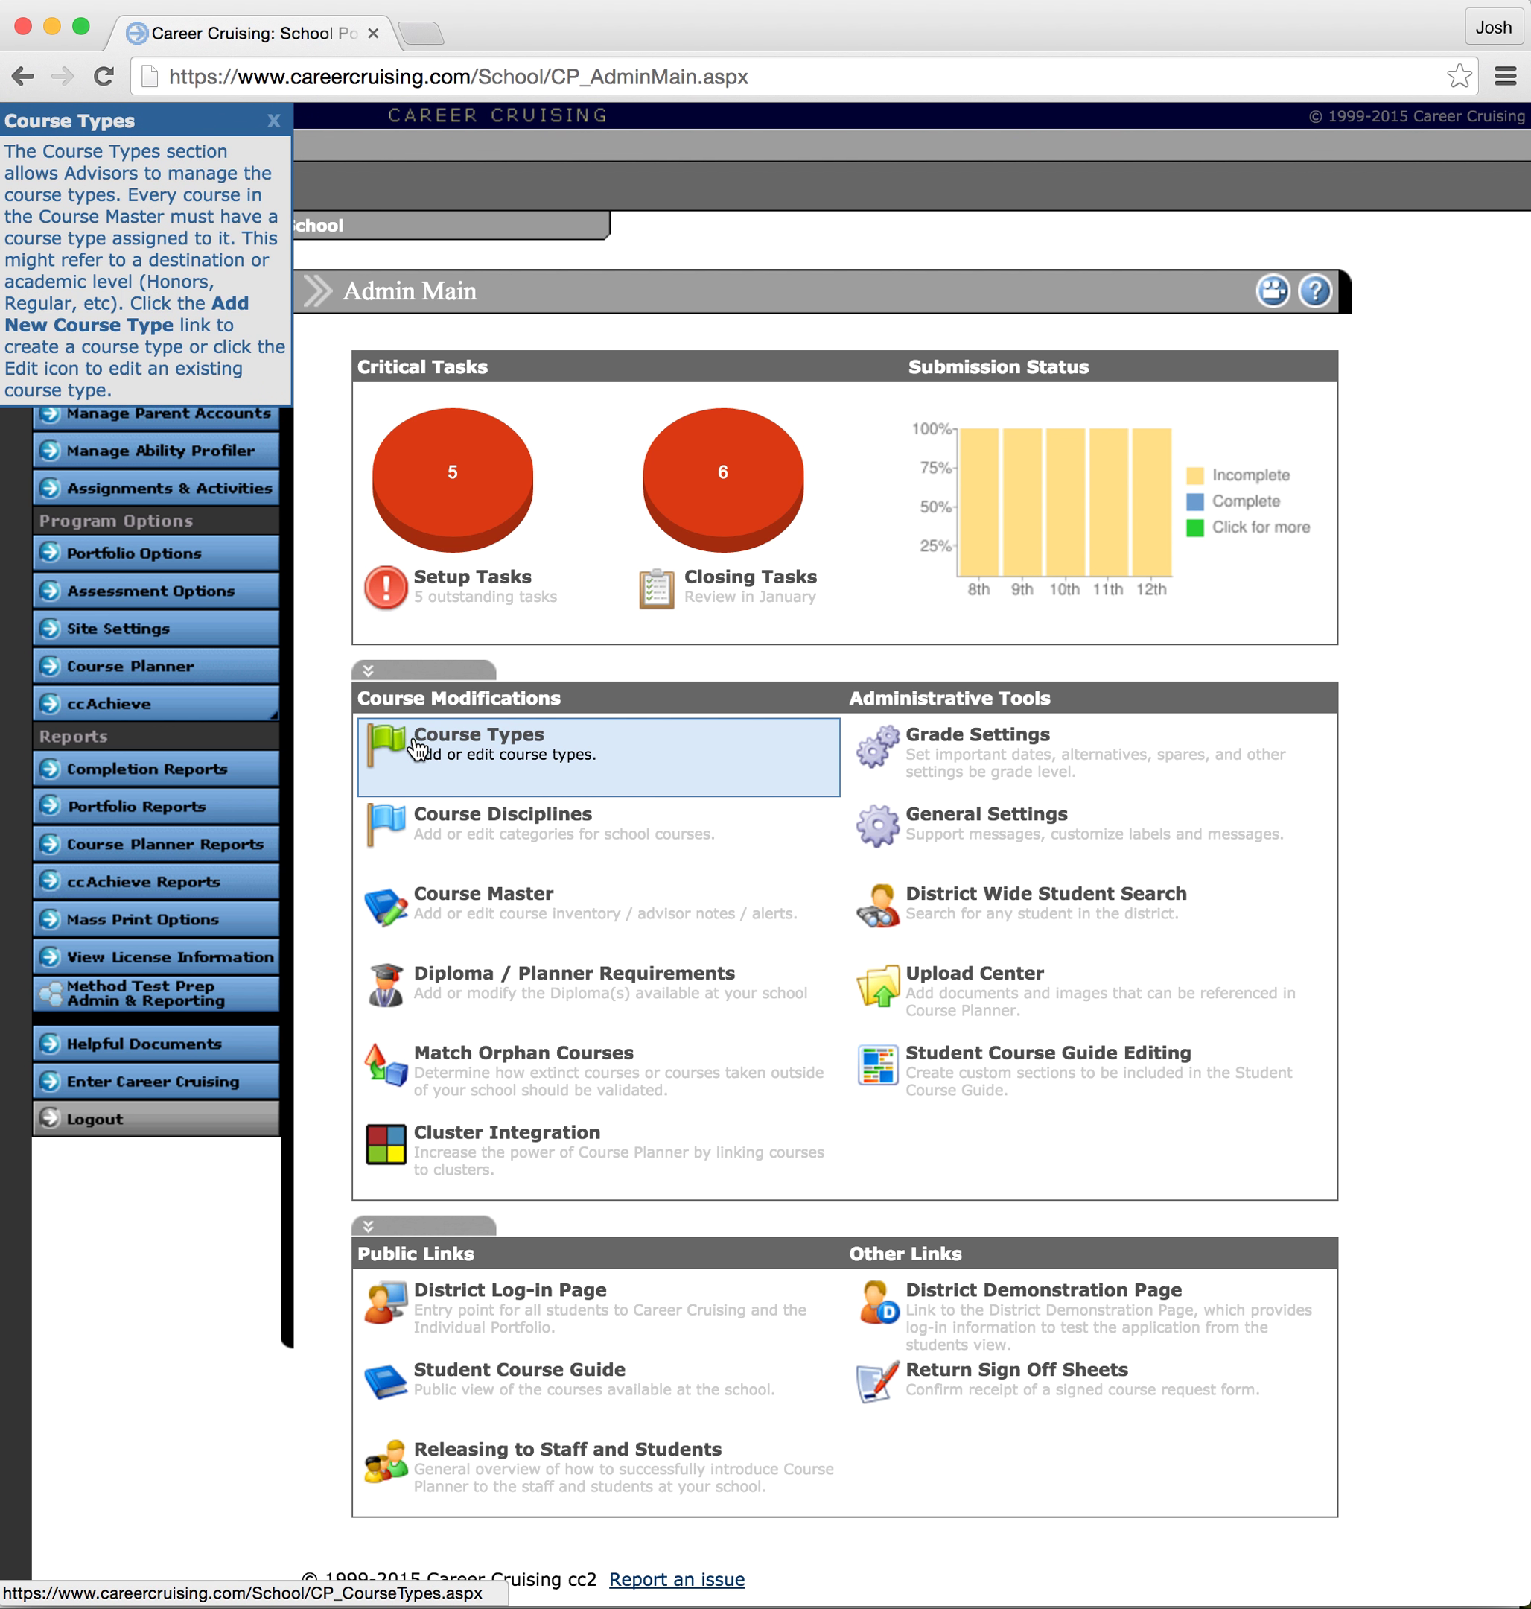
pyautogui.moveTo(420, 748)
pyautogui.click(420, 748)
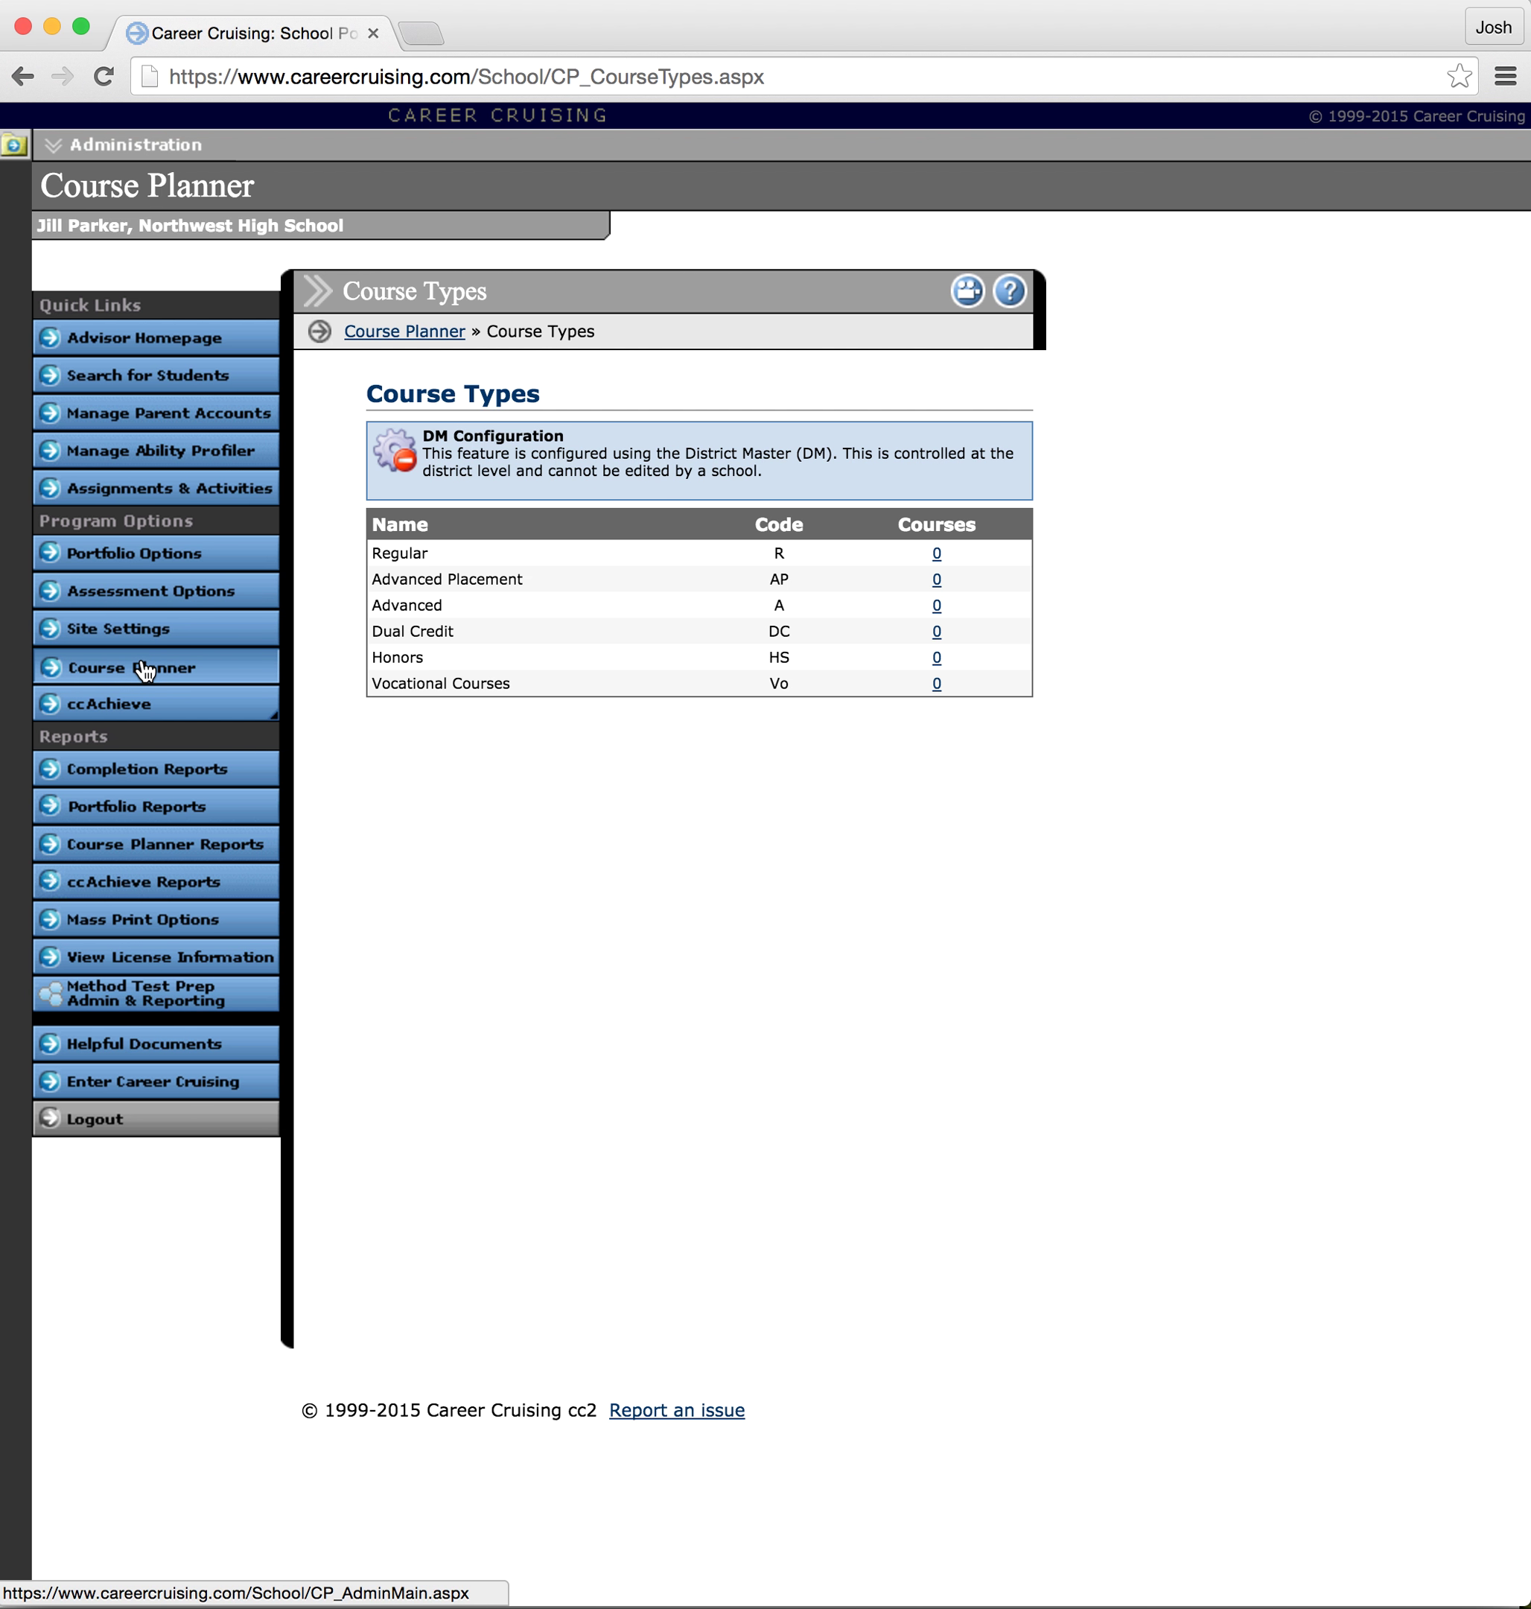
pyautogui.click(144, 669)
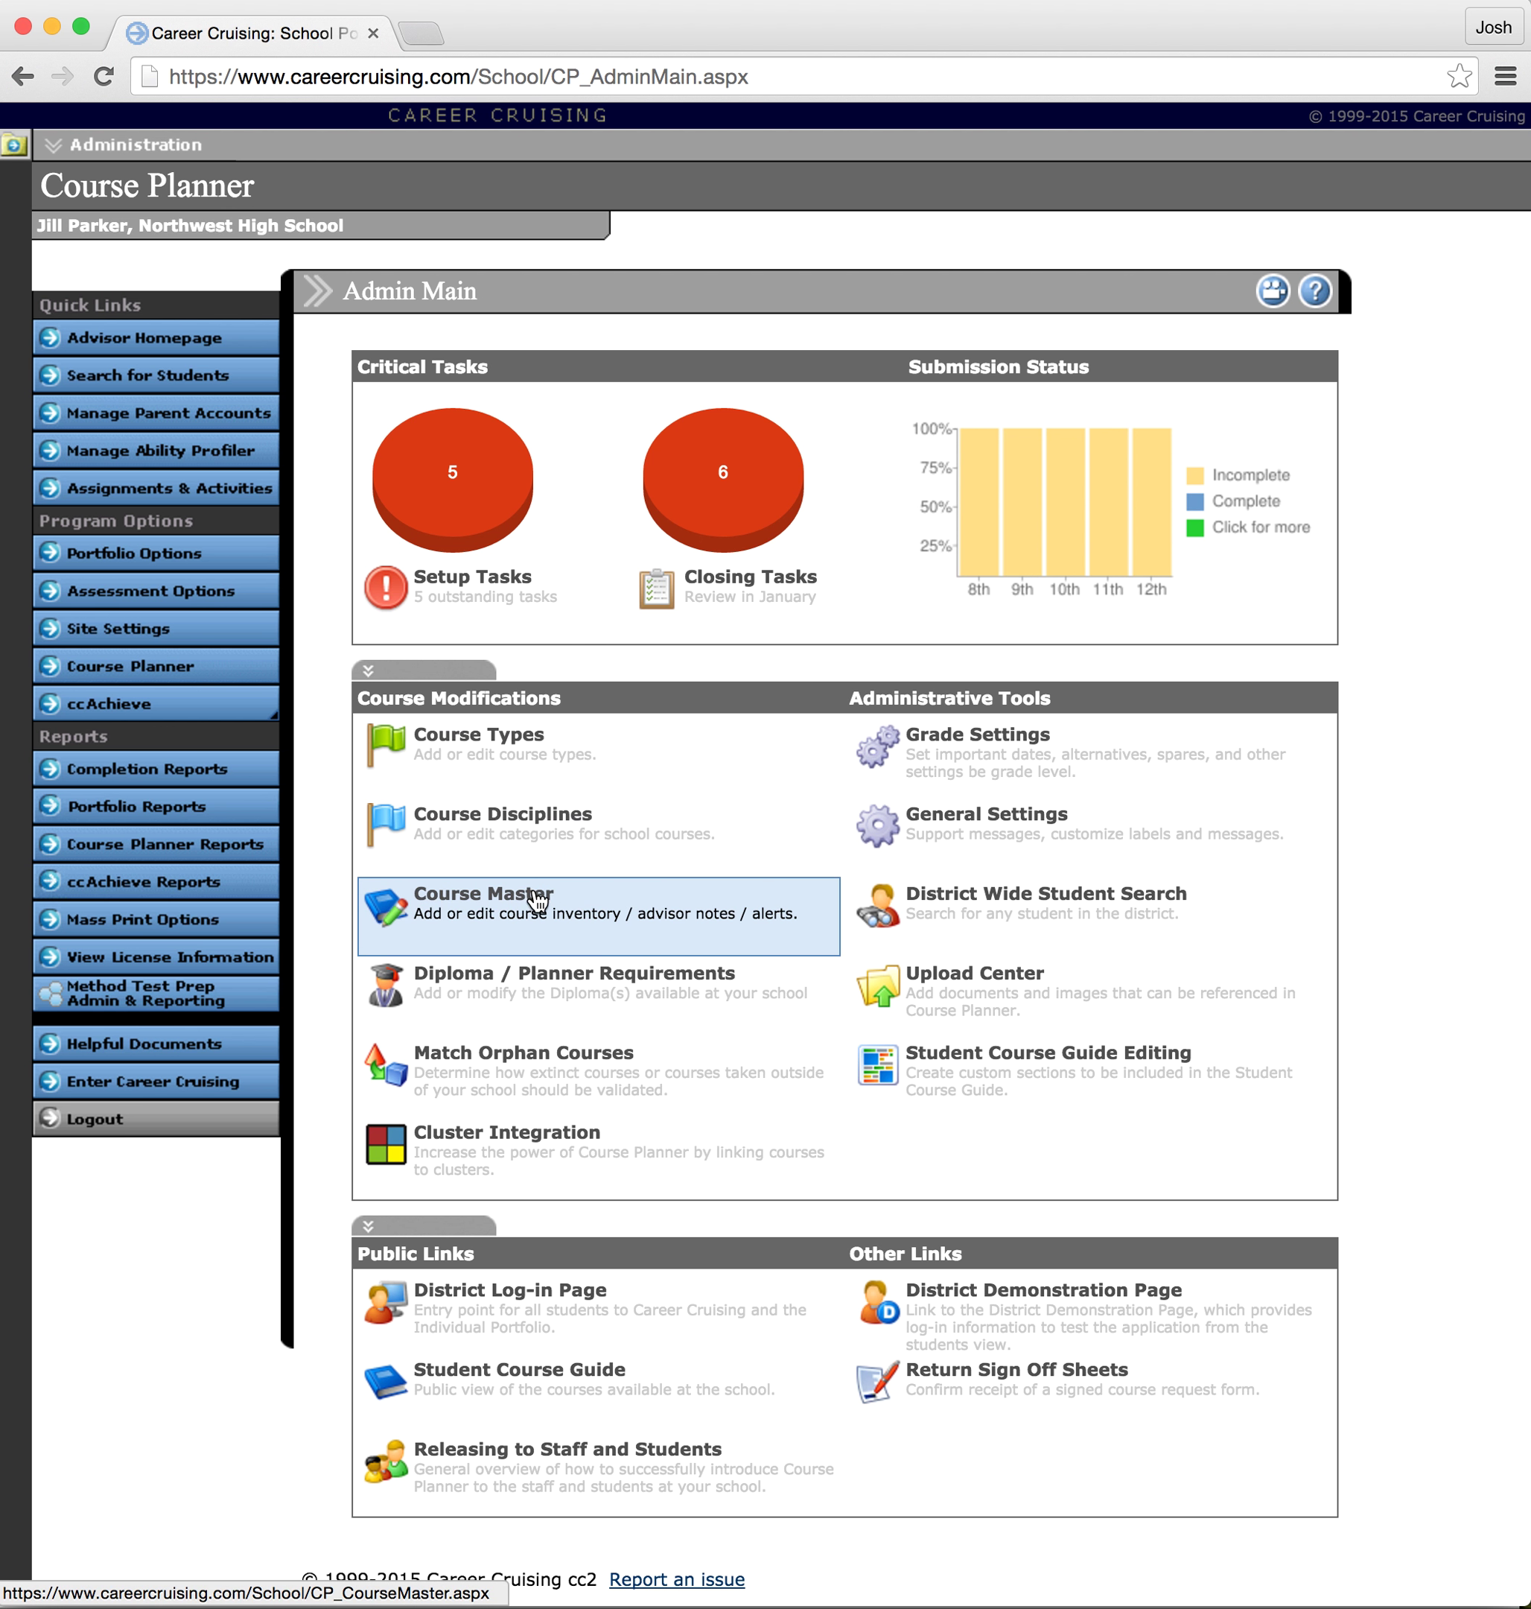
pyautogui.click(534, 900)
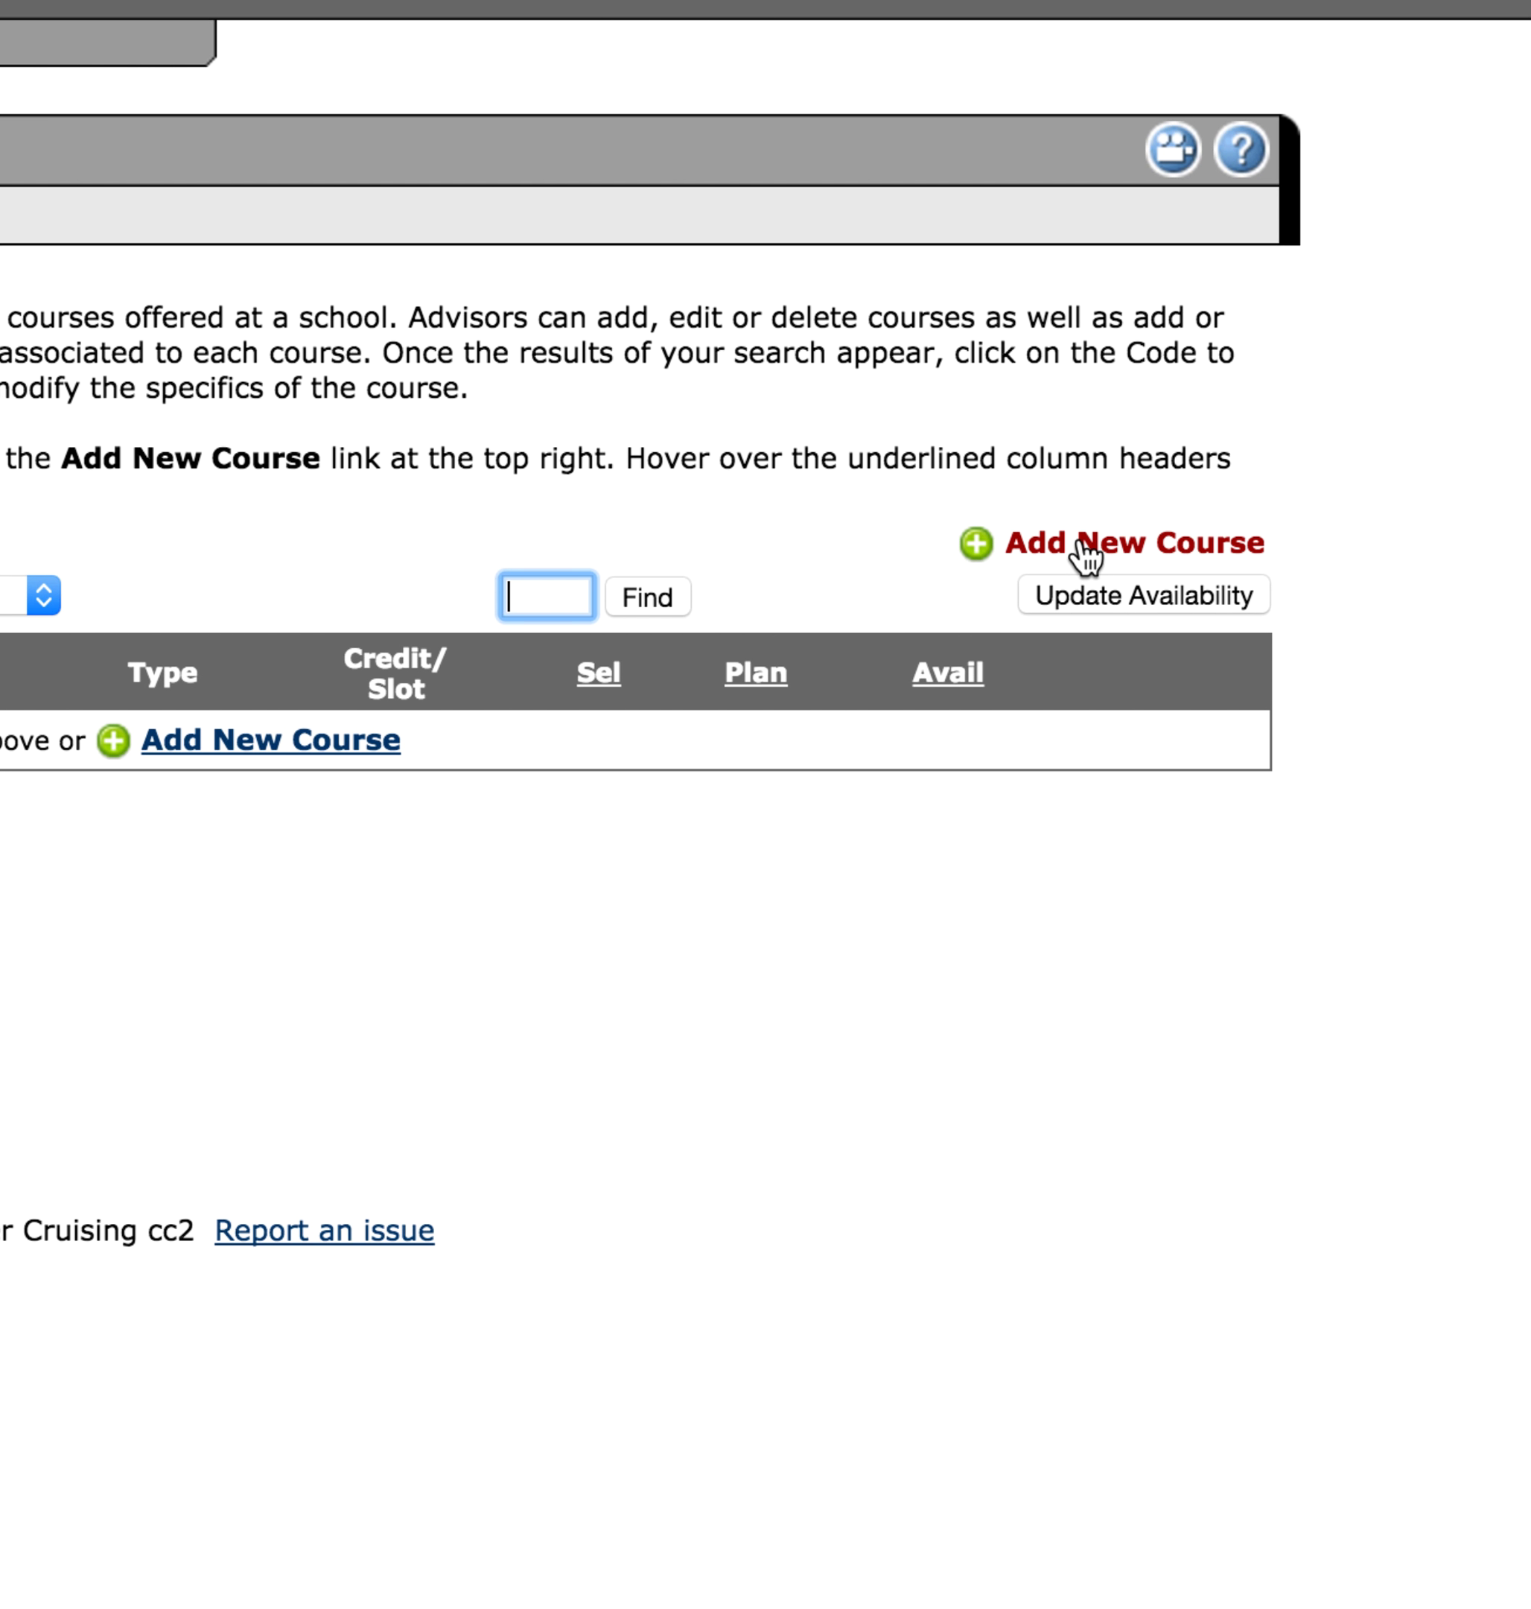
# Show all district master courses, check all 247, add them to the school and finish.
pyautogui.click(1082, 548)
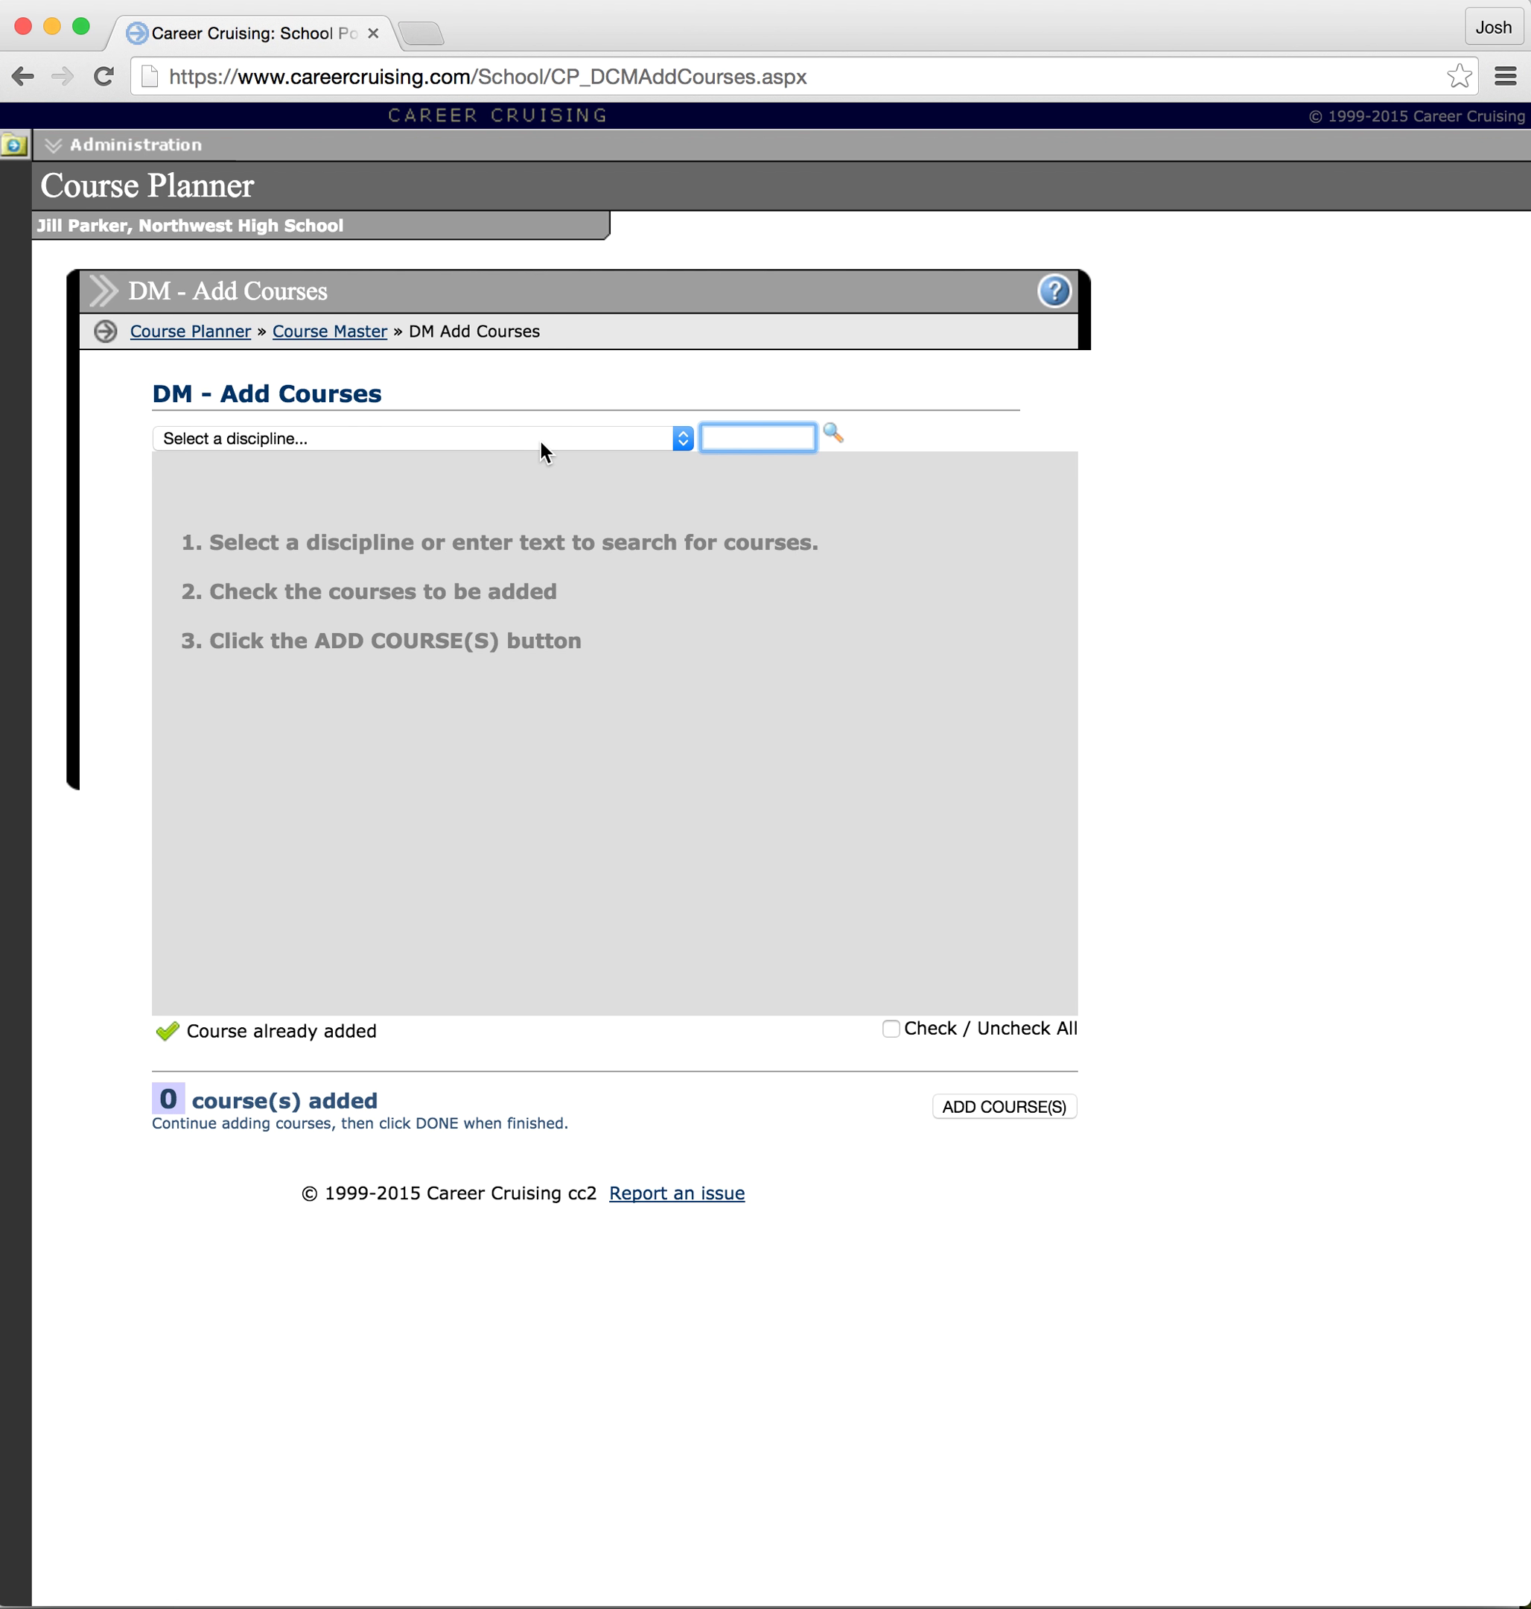
pyautogui.click(384, 437)
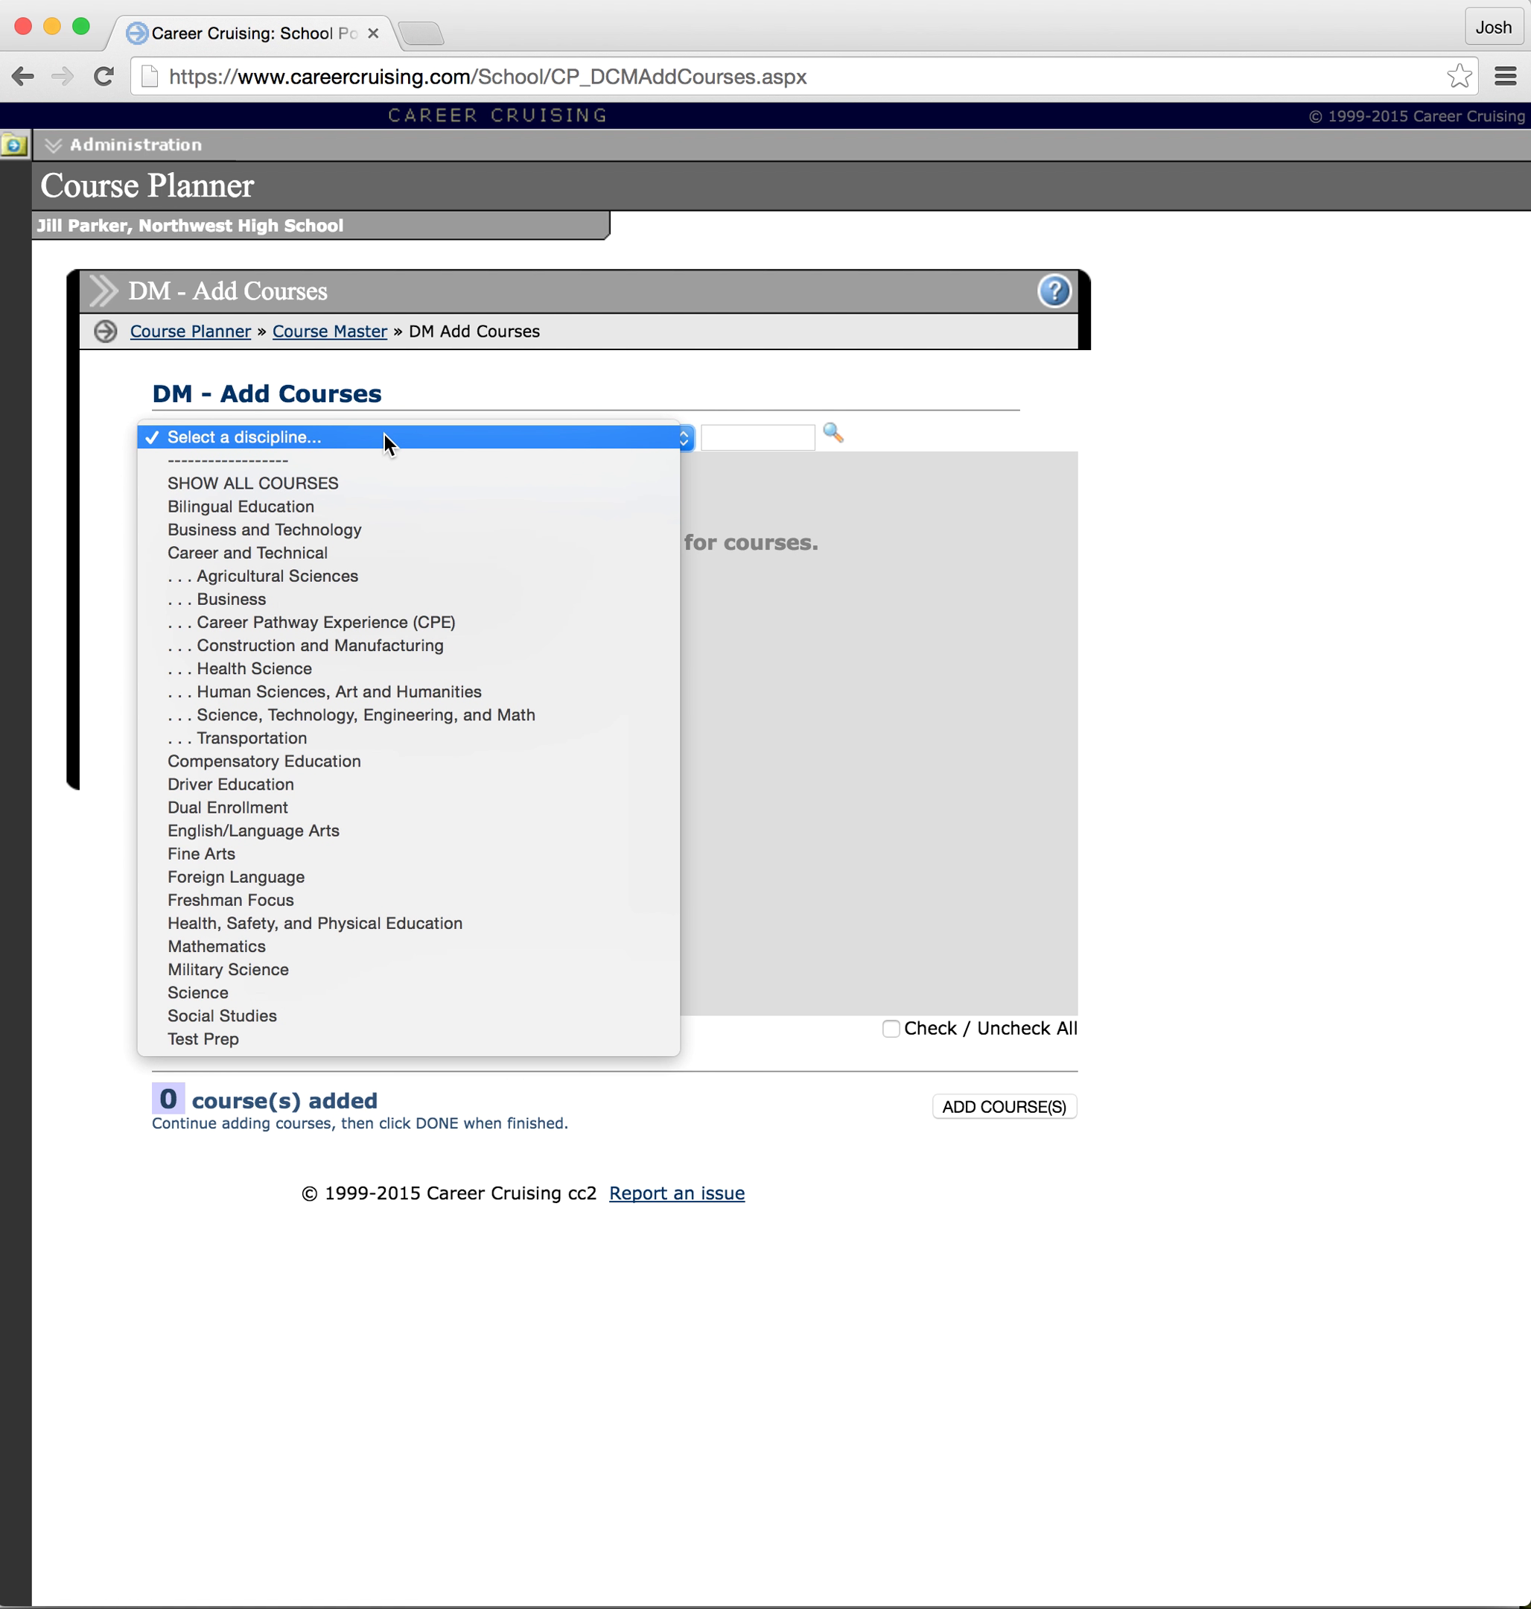
pyautogui.click(343, 480)
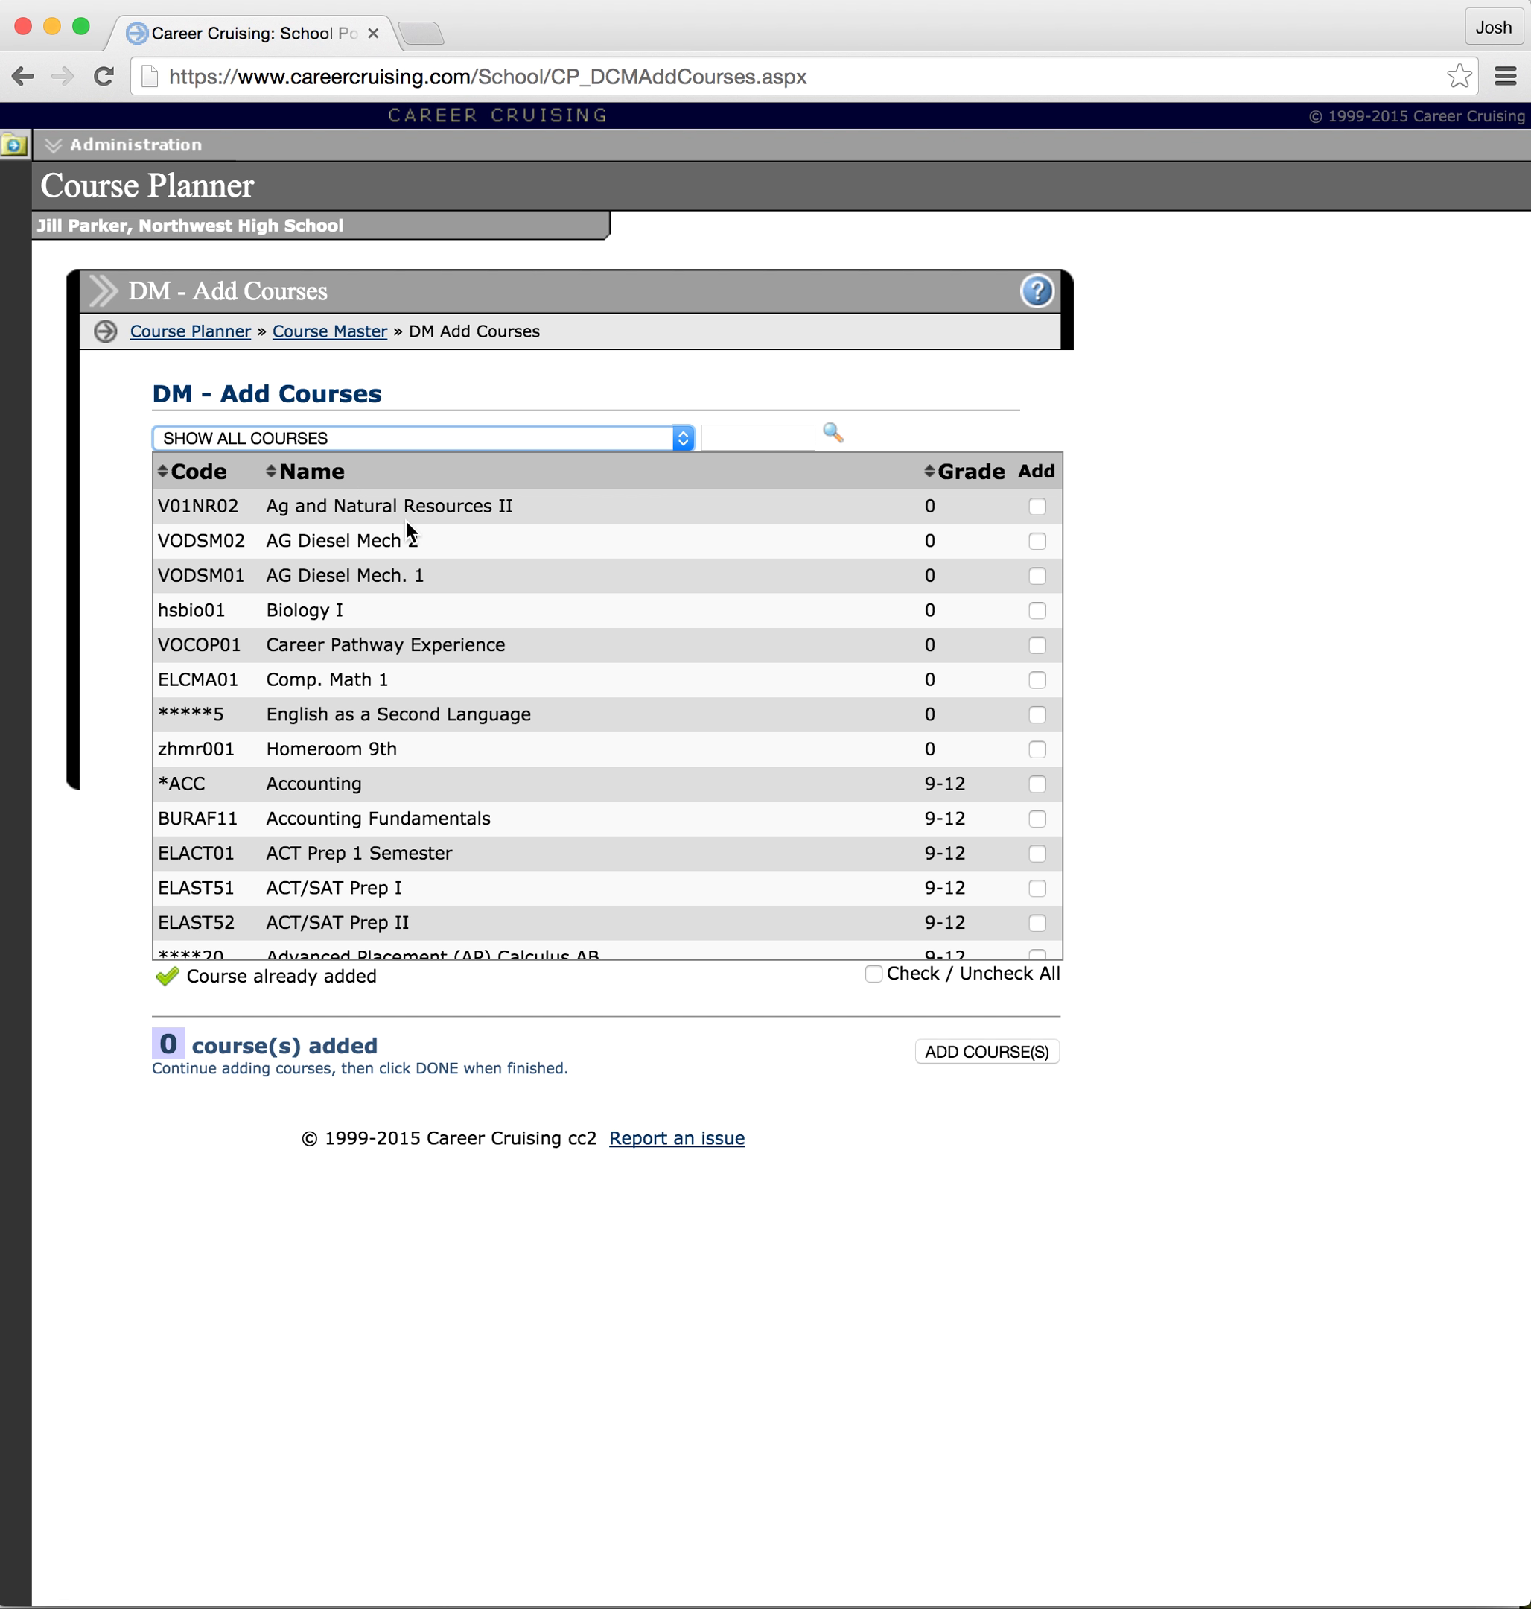
pyautogui.scroll(-10, 404, 517)
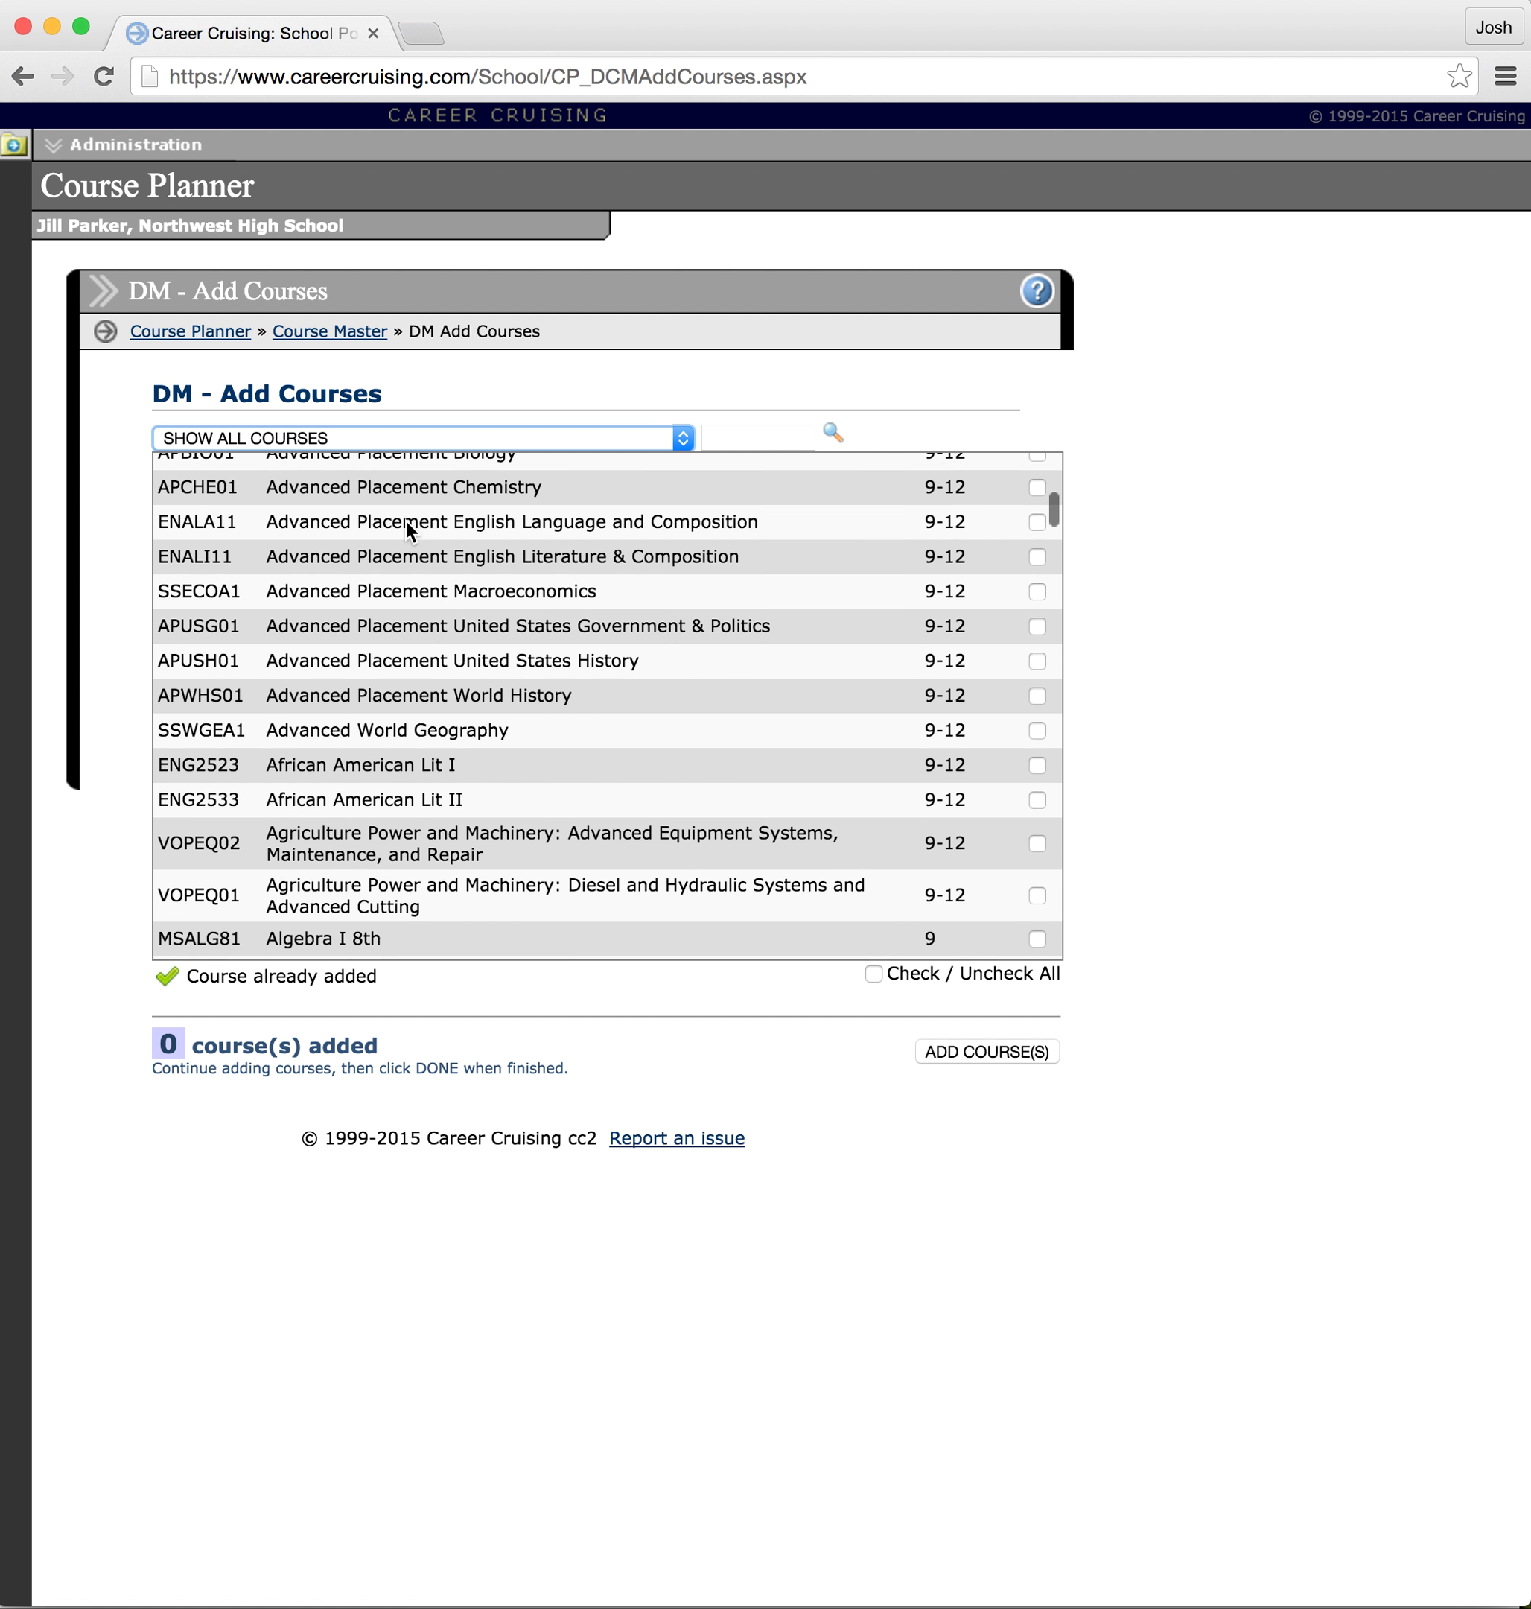
pyautogui.scroll(10, 404, 518)
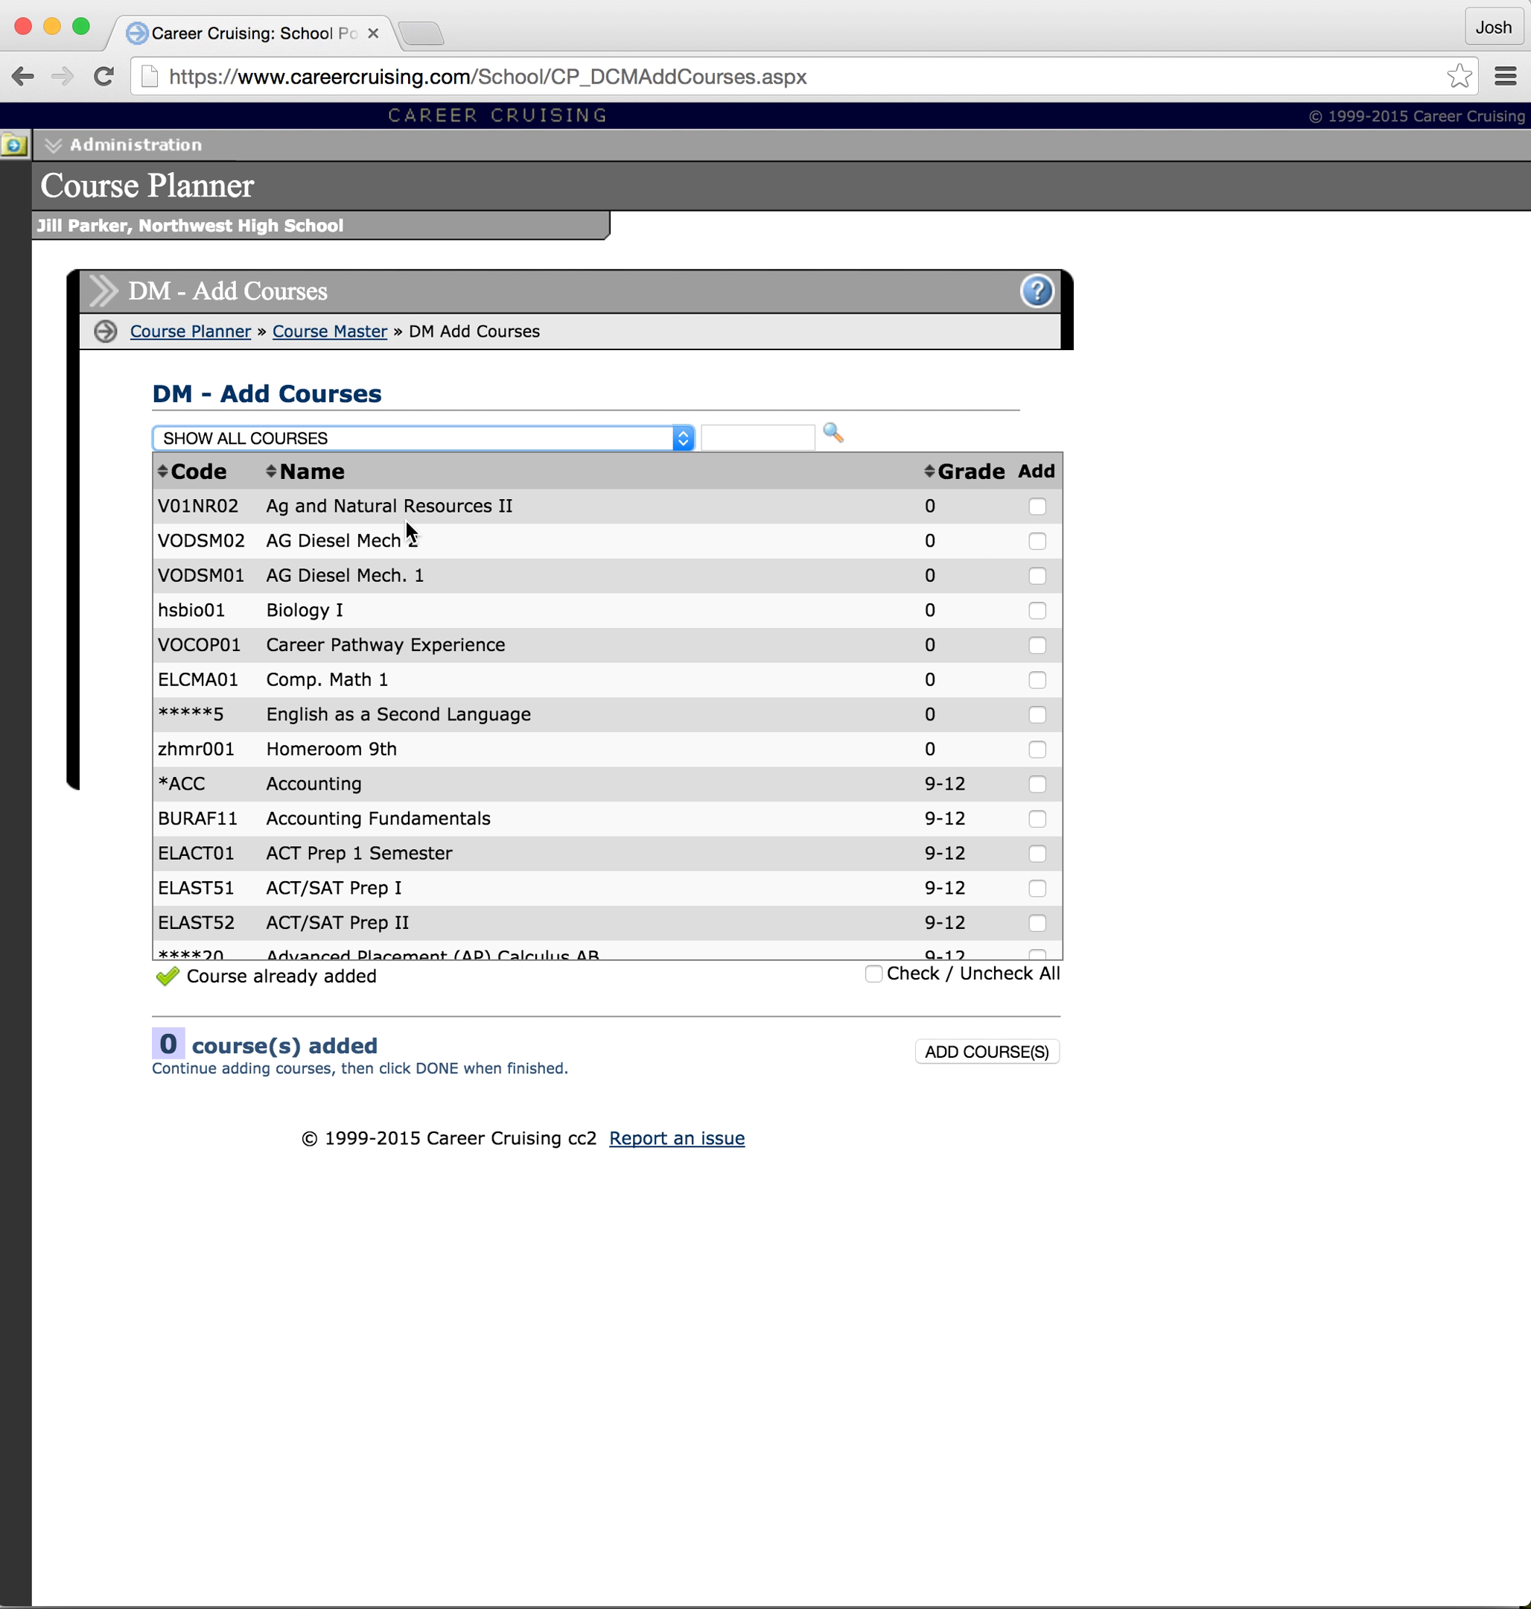
pyautogui.click(873, 973)
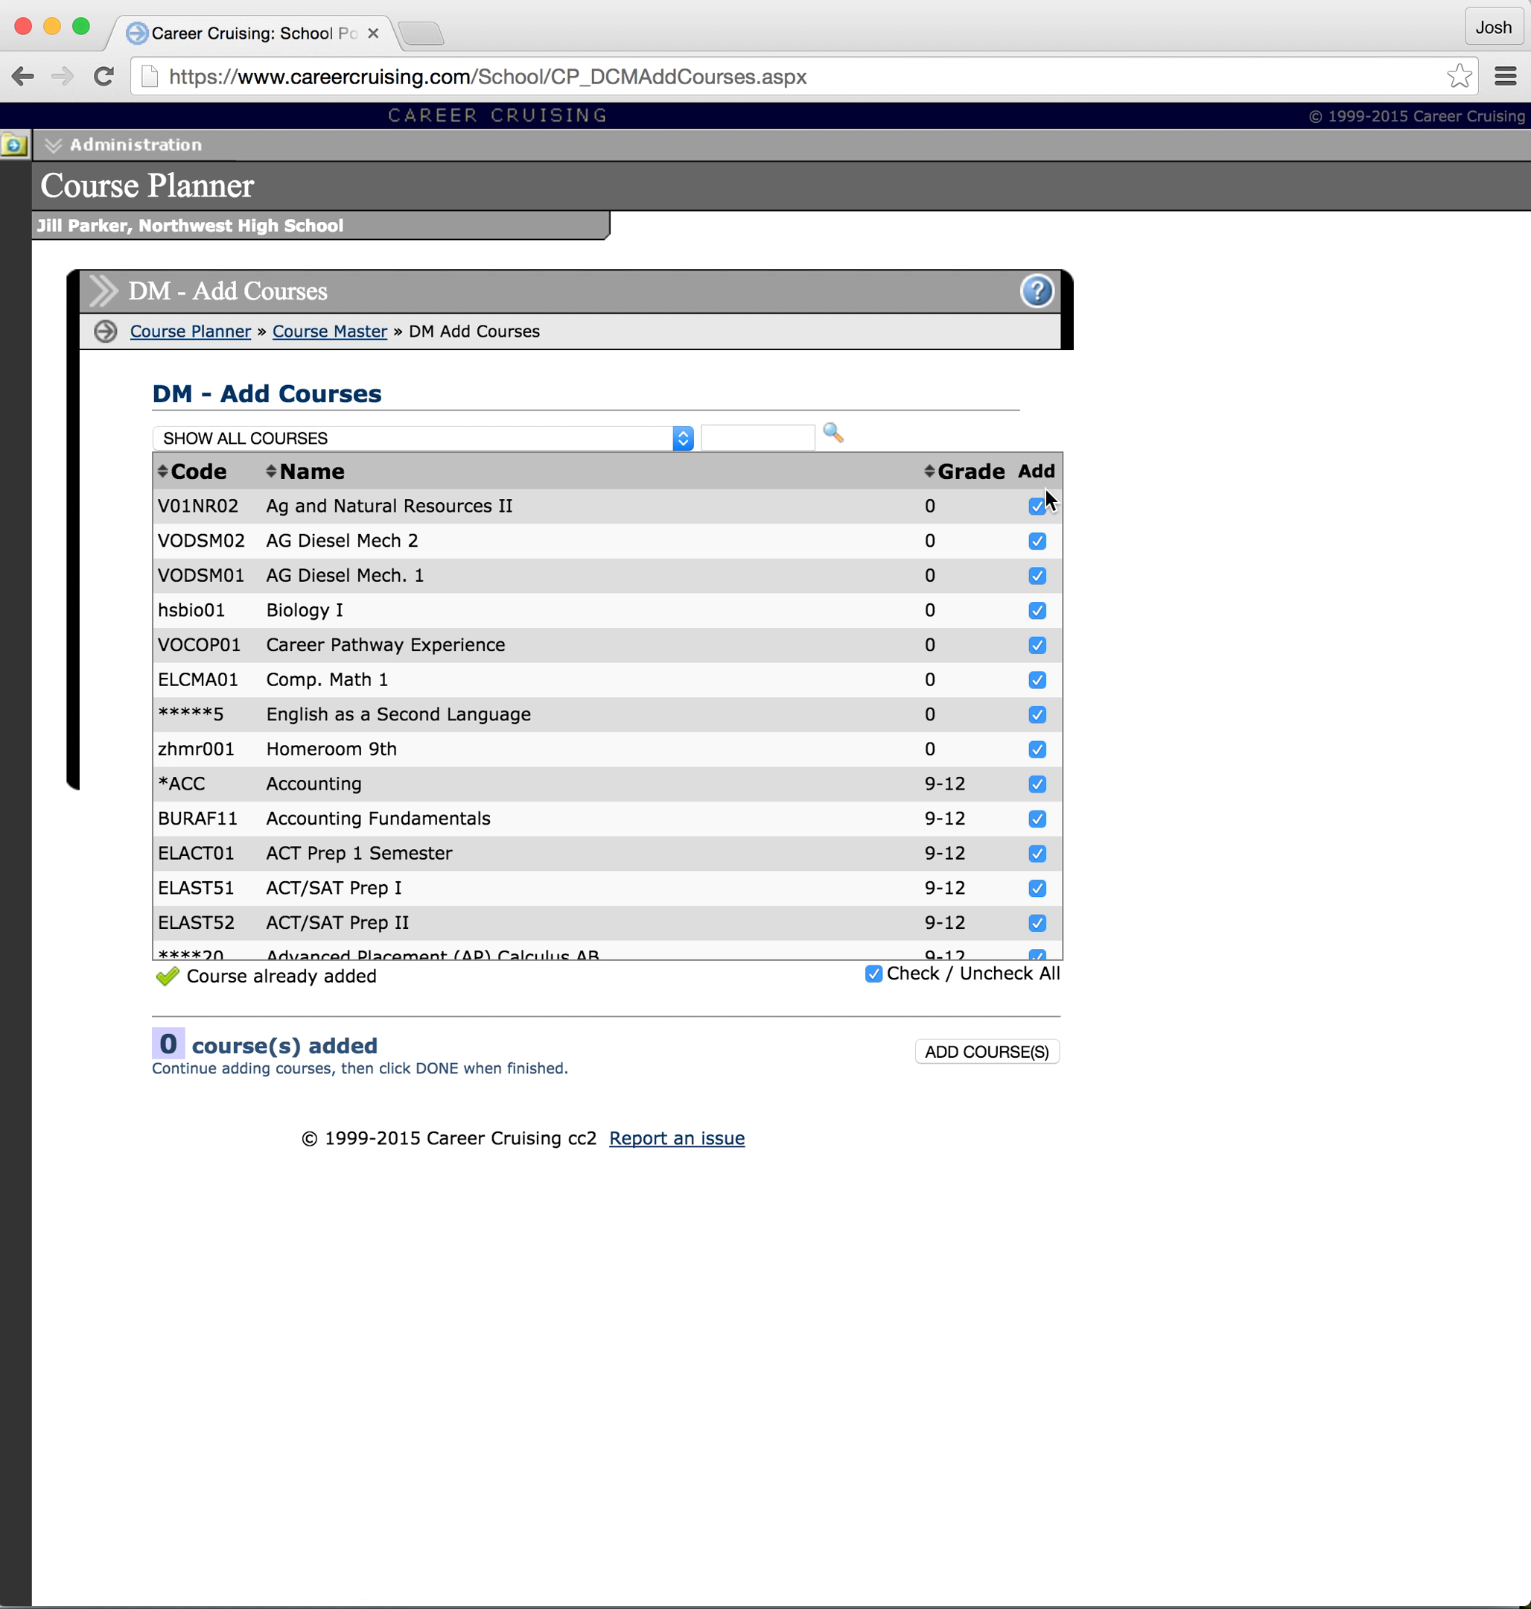
pyautogui.click(981, 1047)
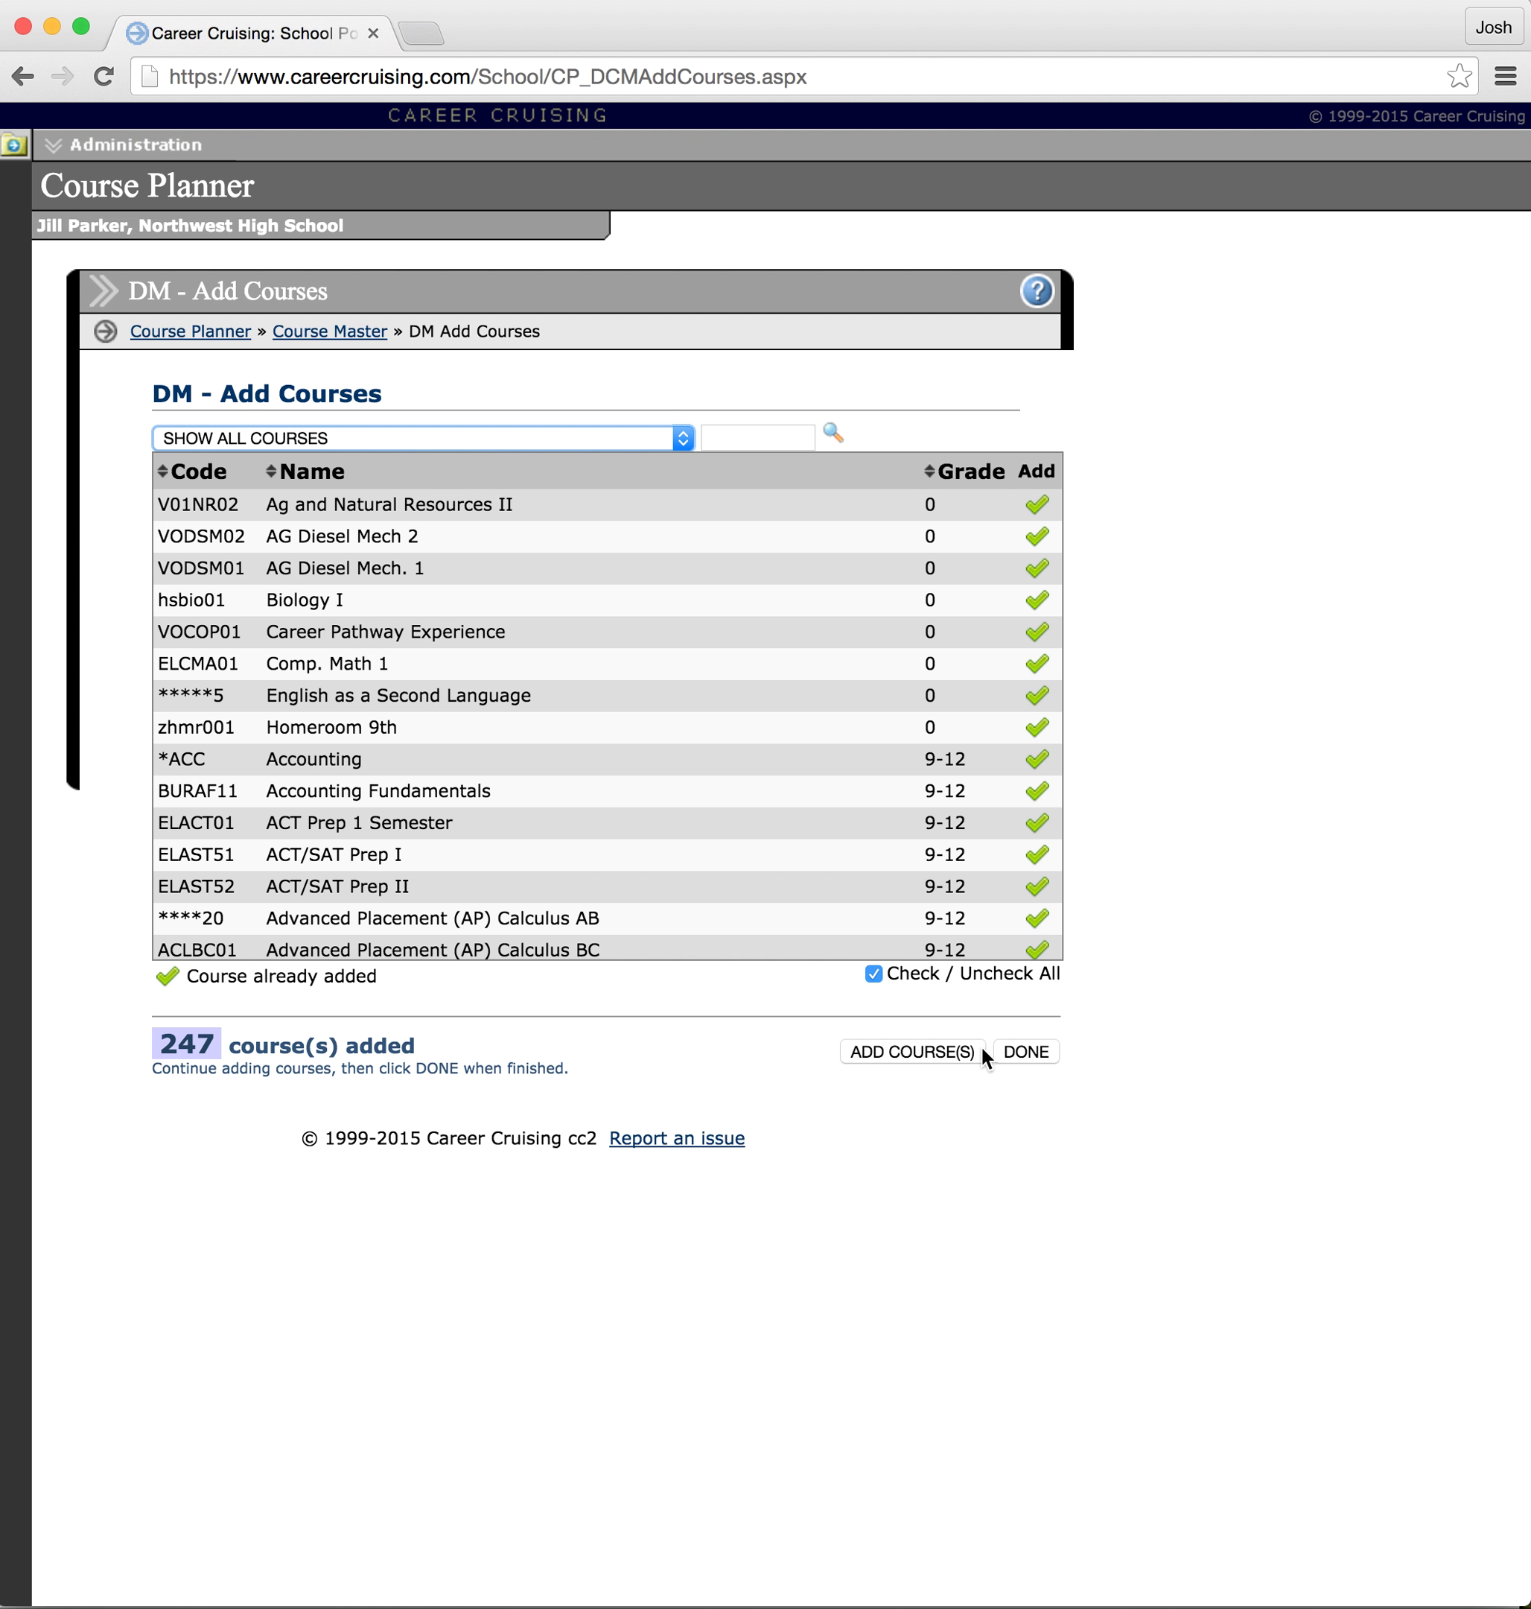
pyautogui.click(1035, 1053)
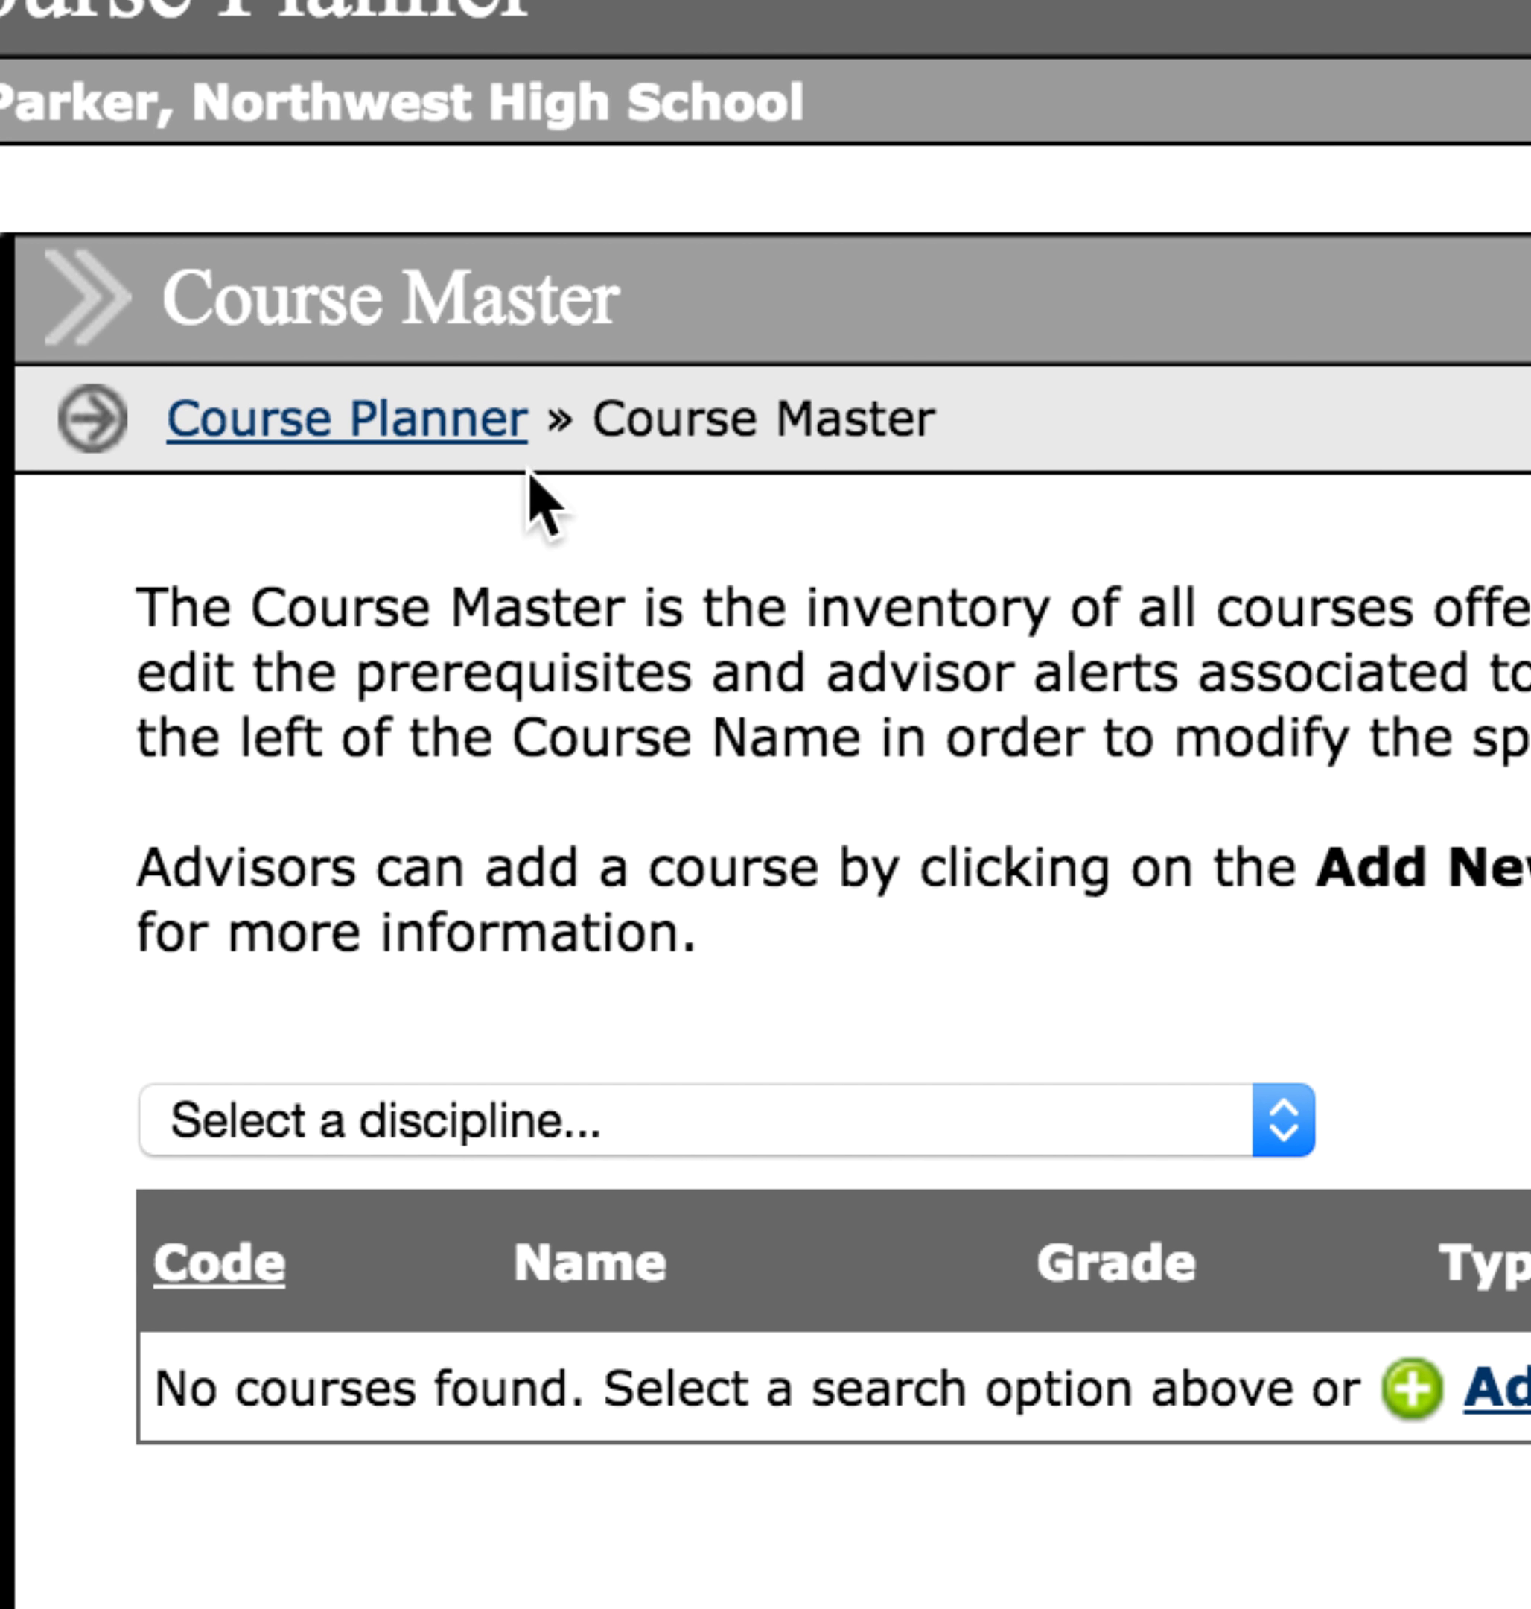
# View Course Types counts: Regular 171, AP 14, Advanced 2, Dual Credit 57, Vocational 3.
pyautogui.click(386, 447)
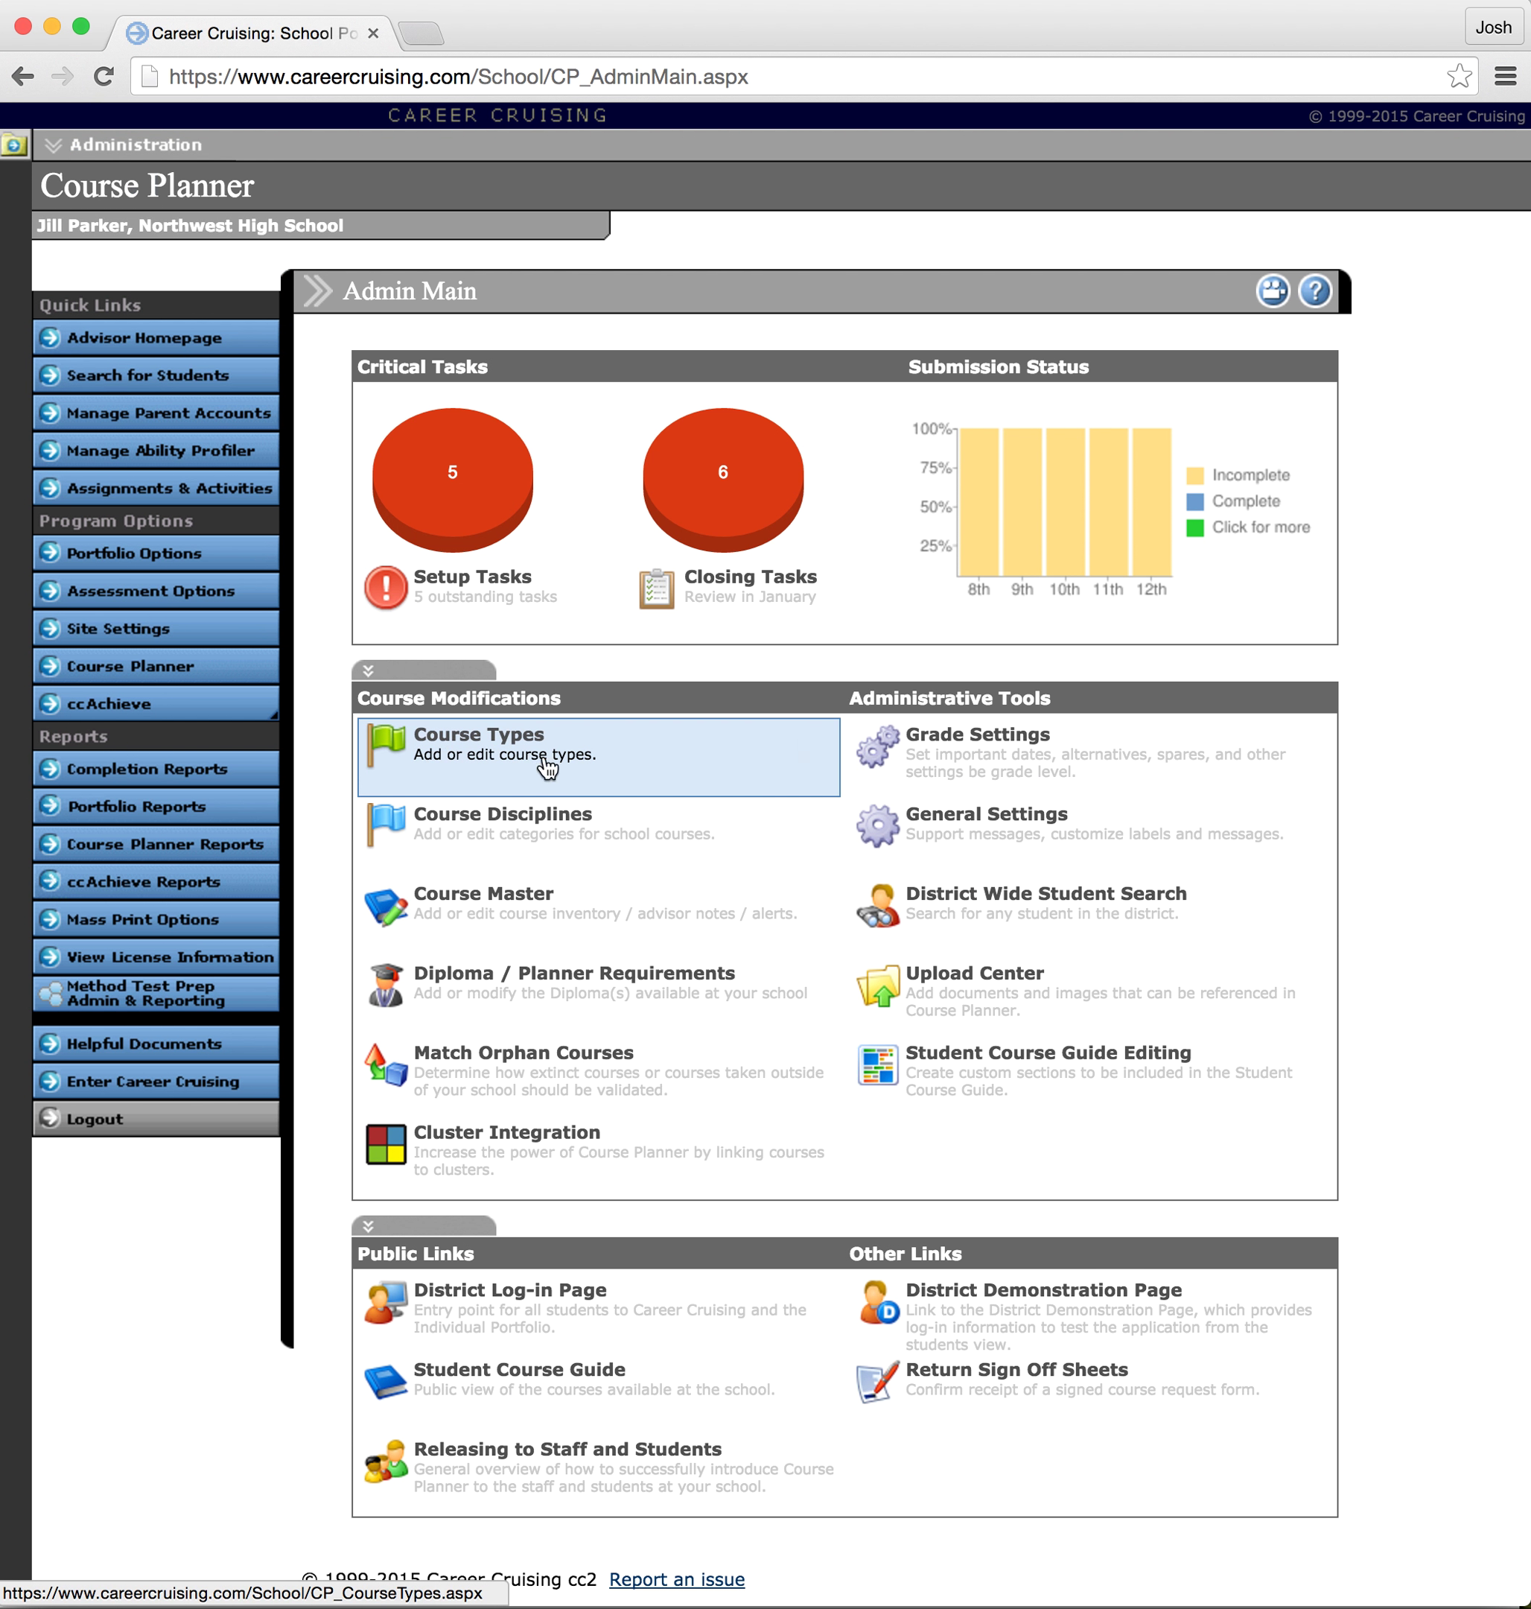
pyautogui.moveTo(371, 764)
pyautogui.click(538, 759)
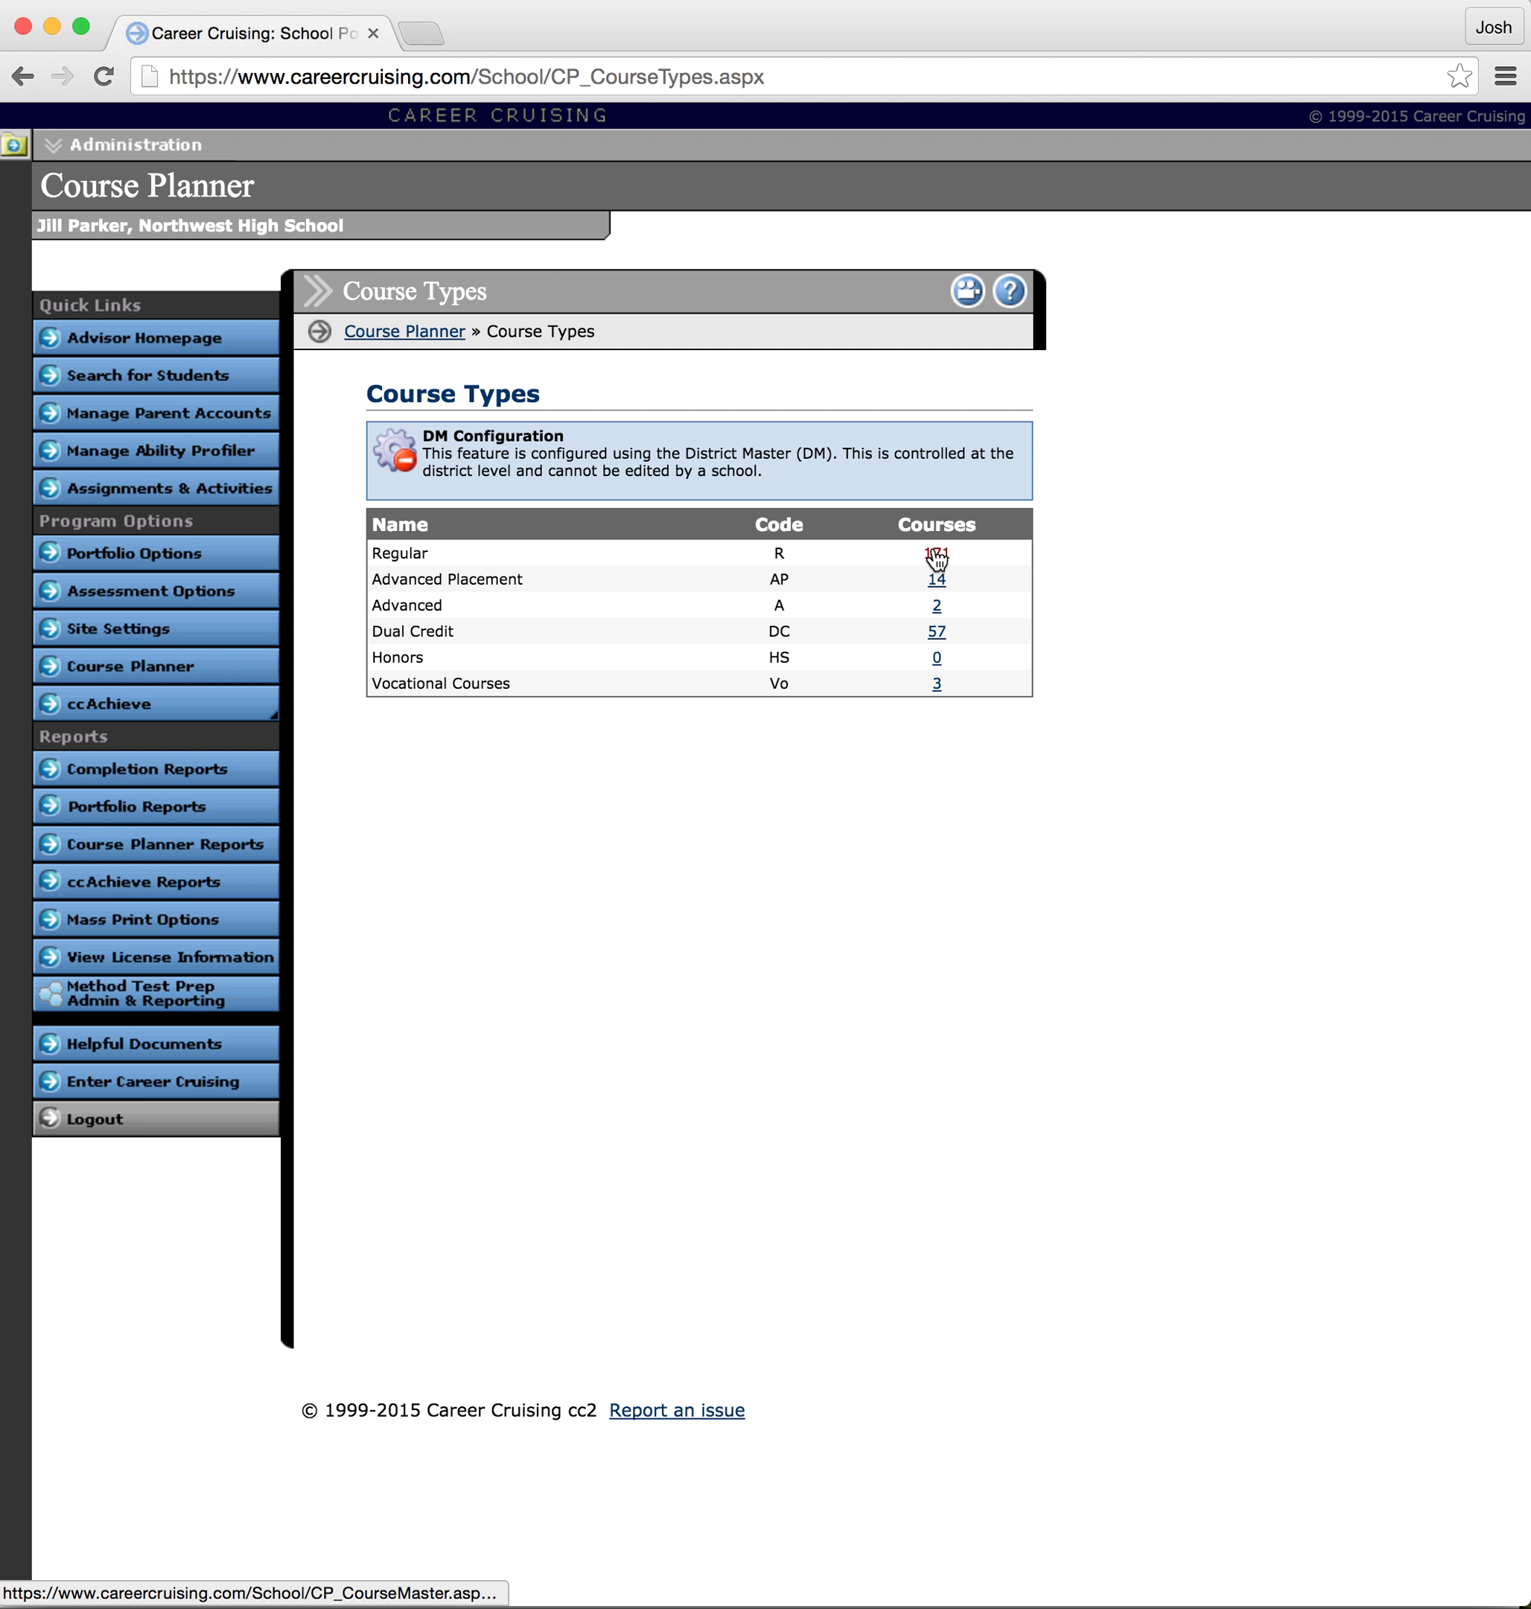
# List the 171 Regular courses, scroll through them, and start a page search.
pyautogui.click(941, 563)
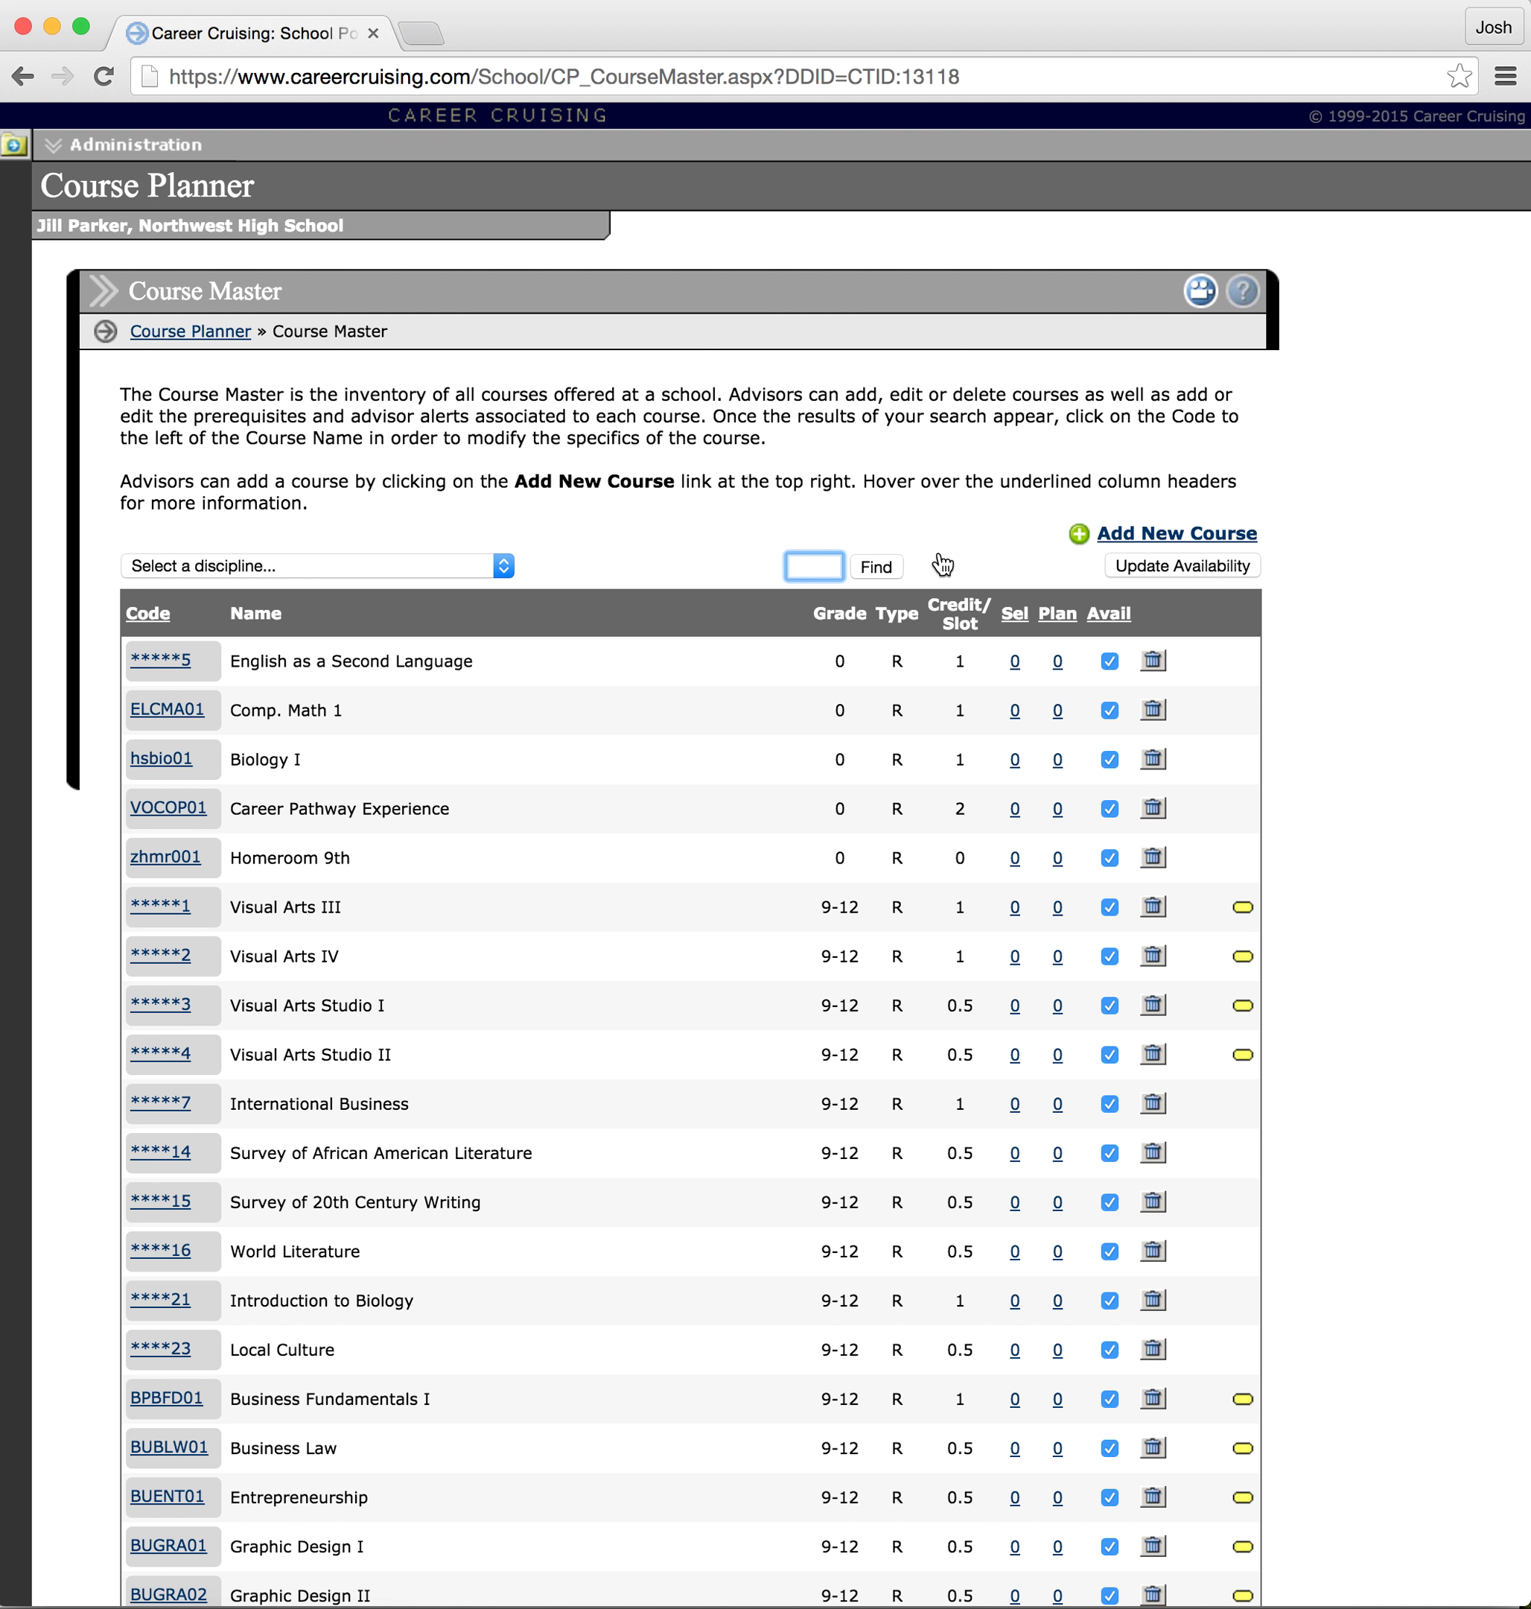
pyautogui.scroll(-10, 403, 795)
pyautogui.scroll(-8, 402, 795)
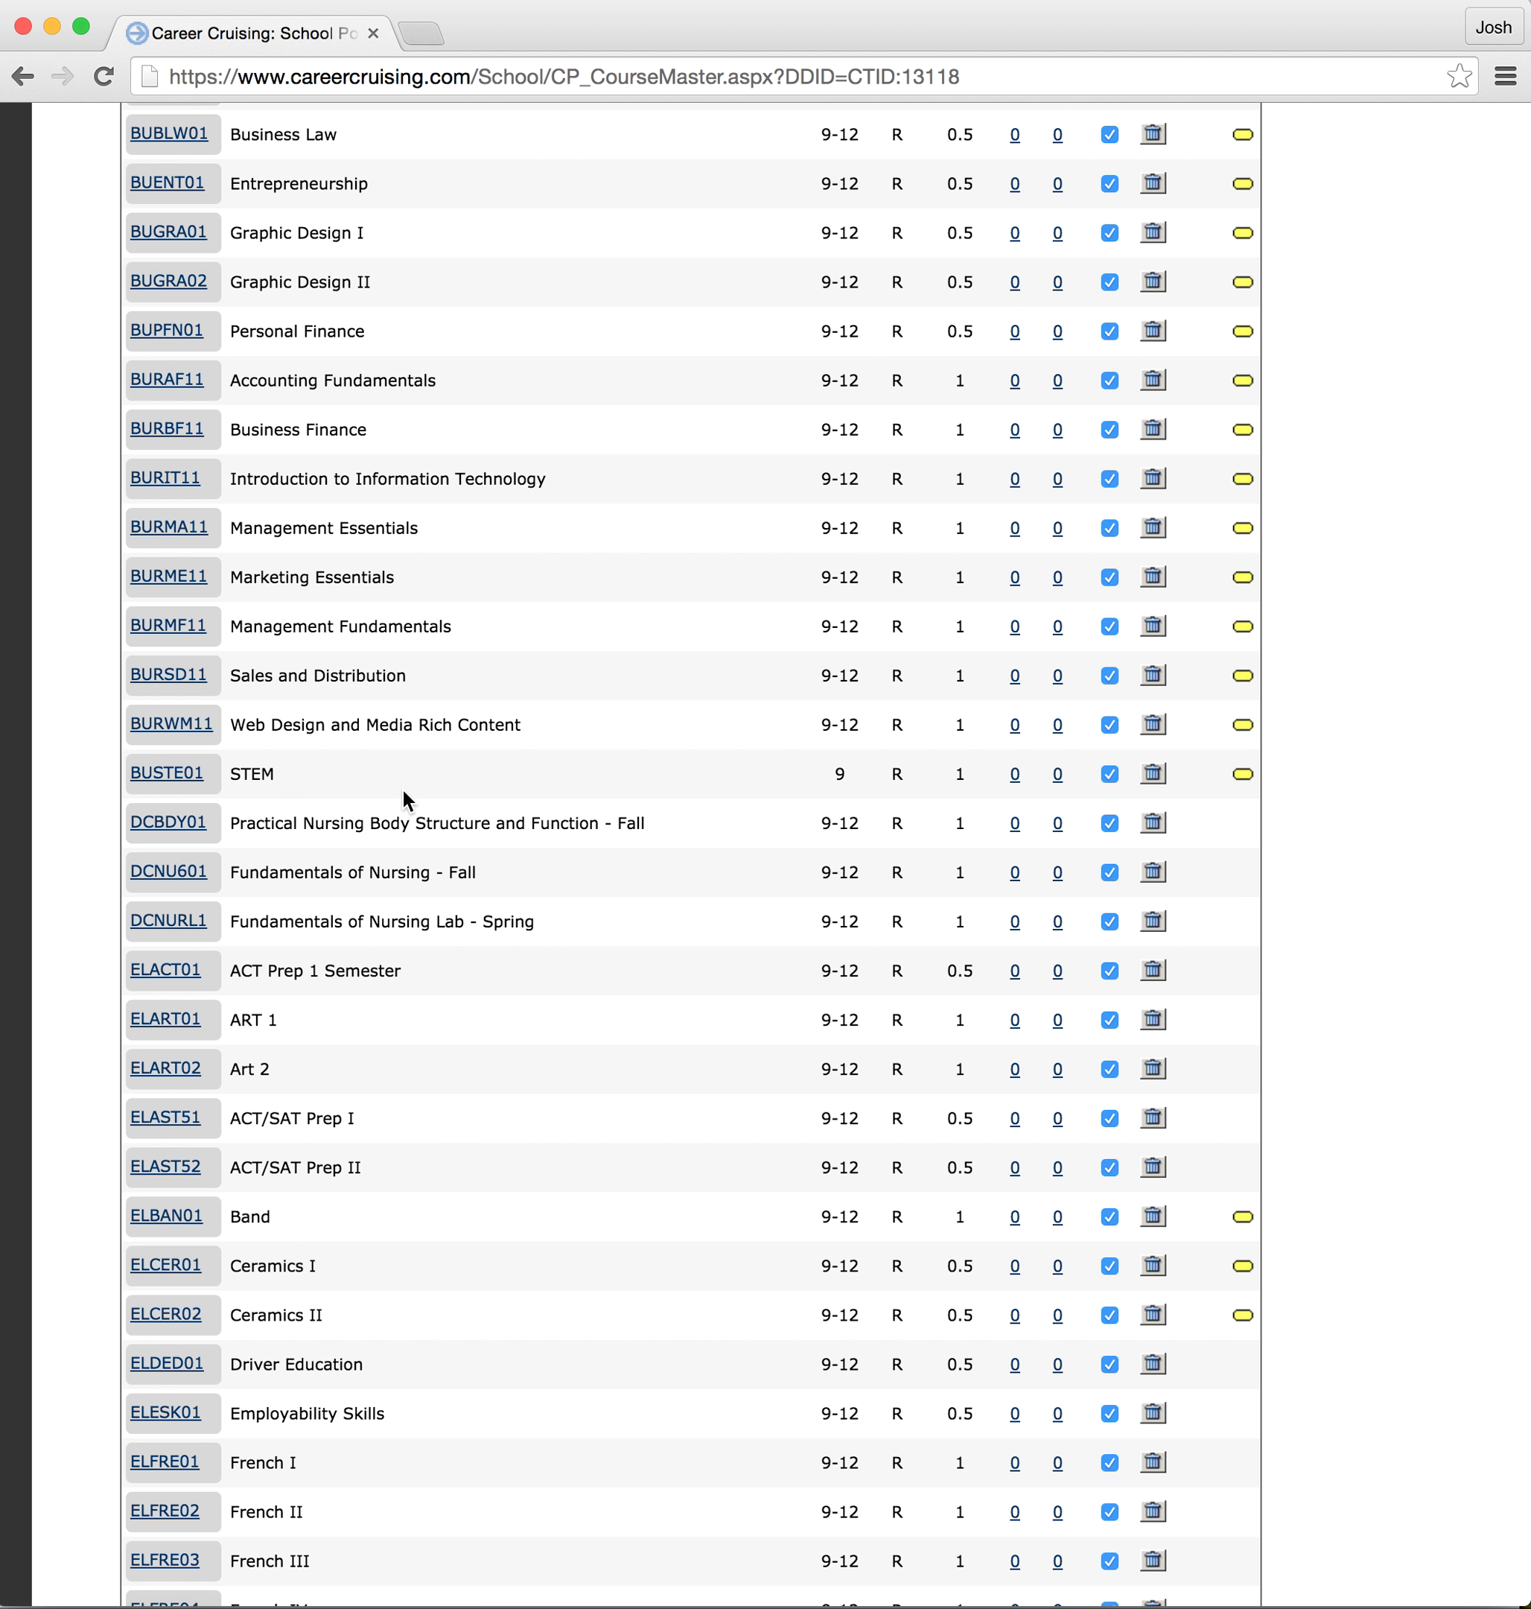
pyautogui.scroll(-7, 403, 795)
pyautogui.scroll(-13, 403, 795)
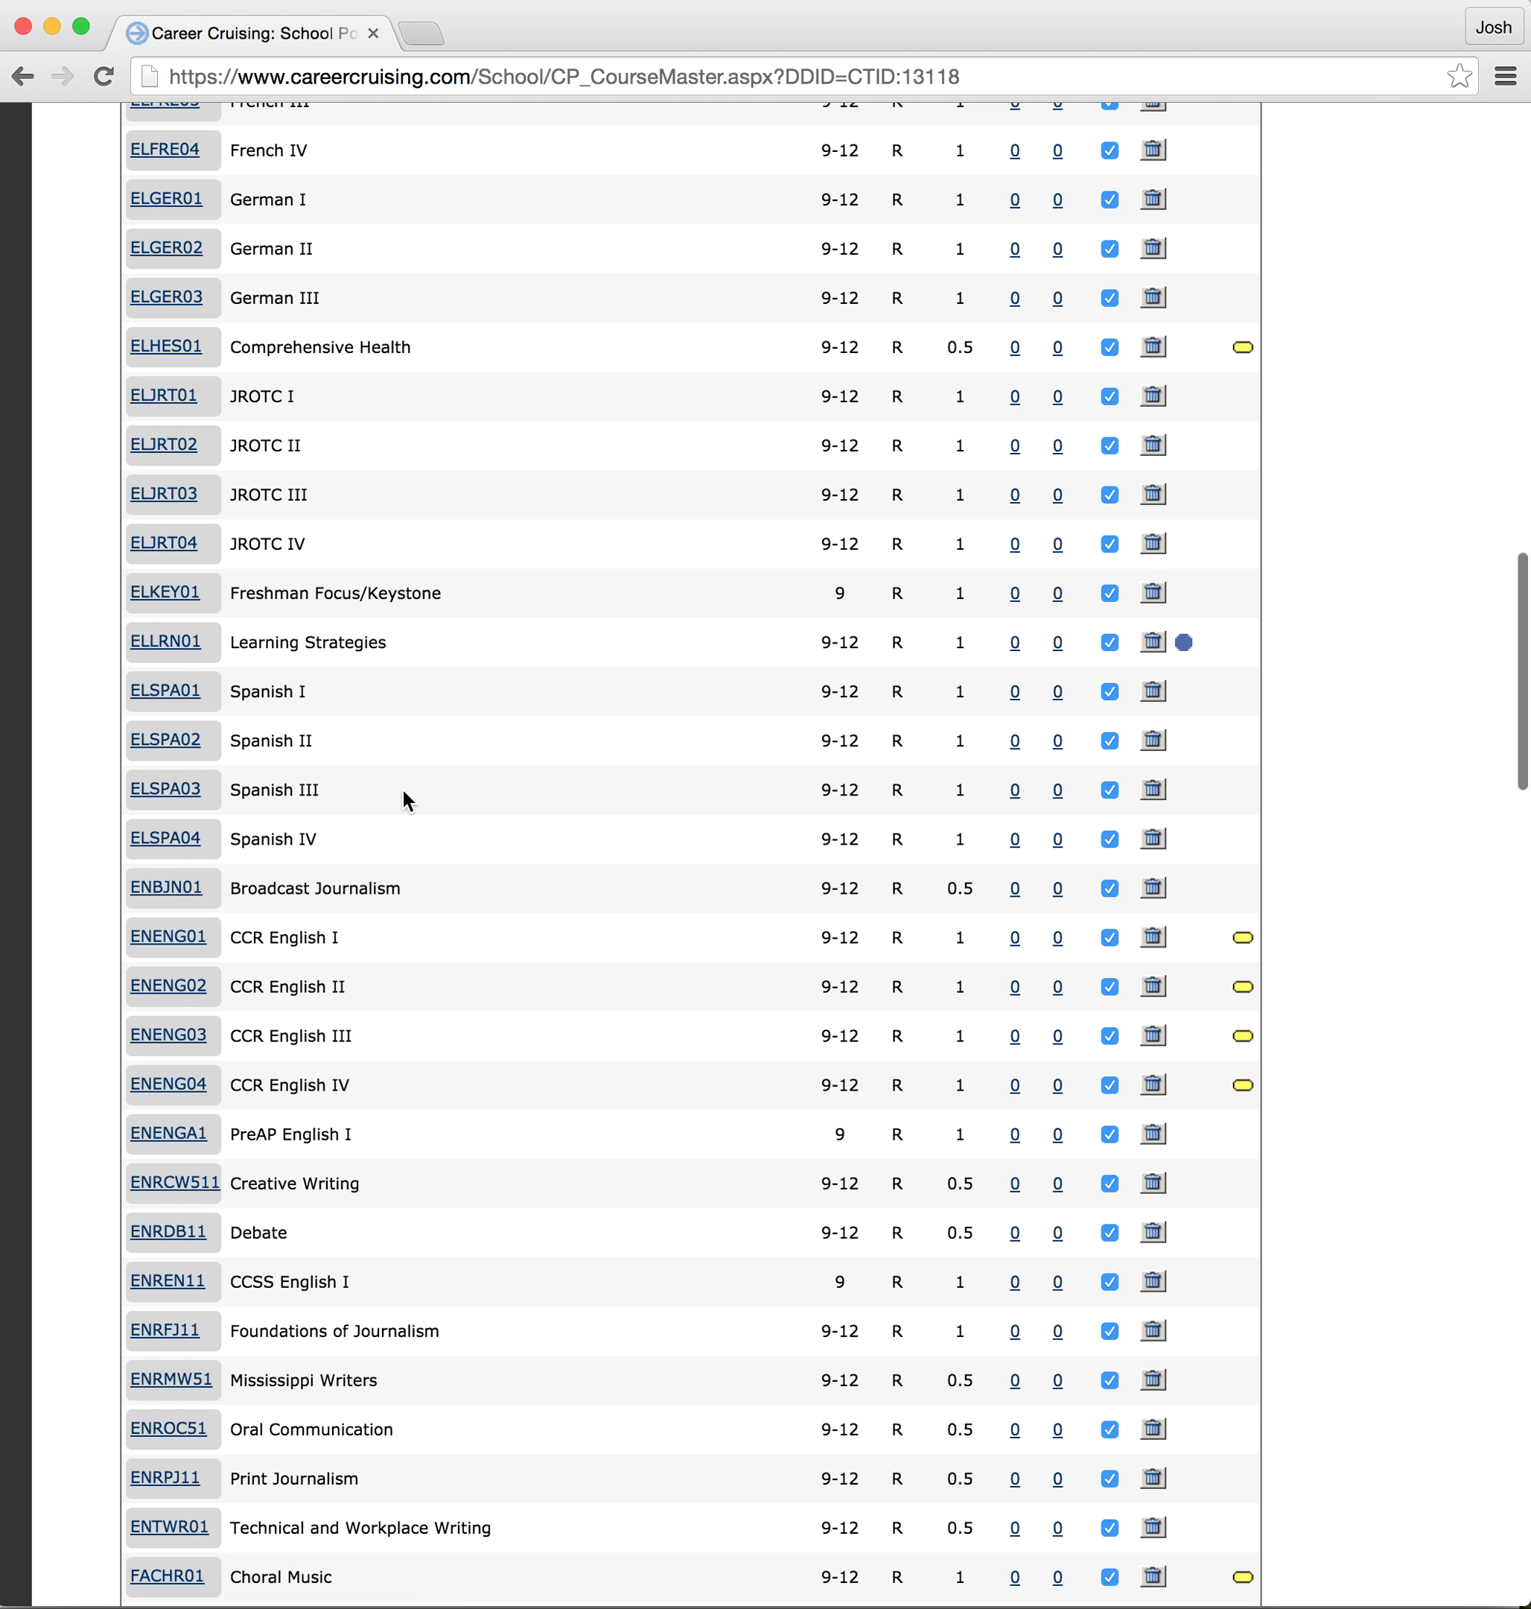
pyautogui.scroll(-8, 403, 795)
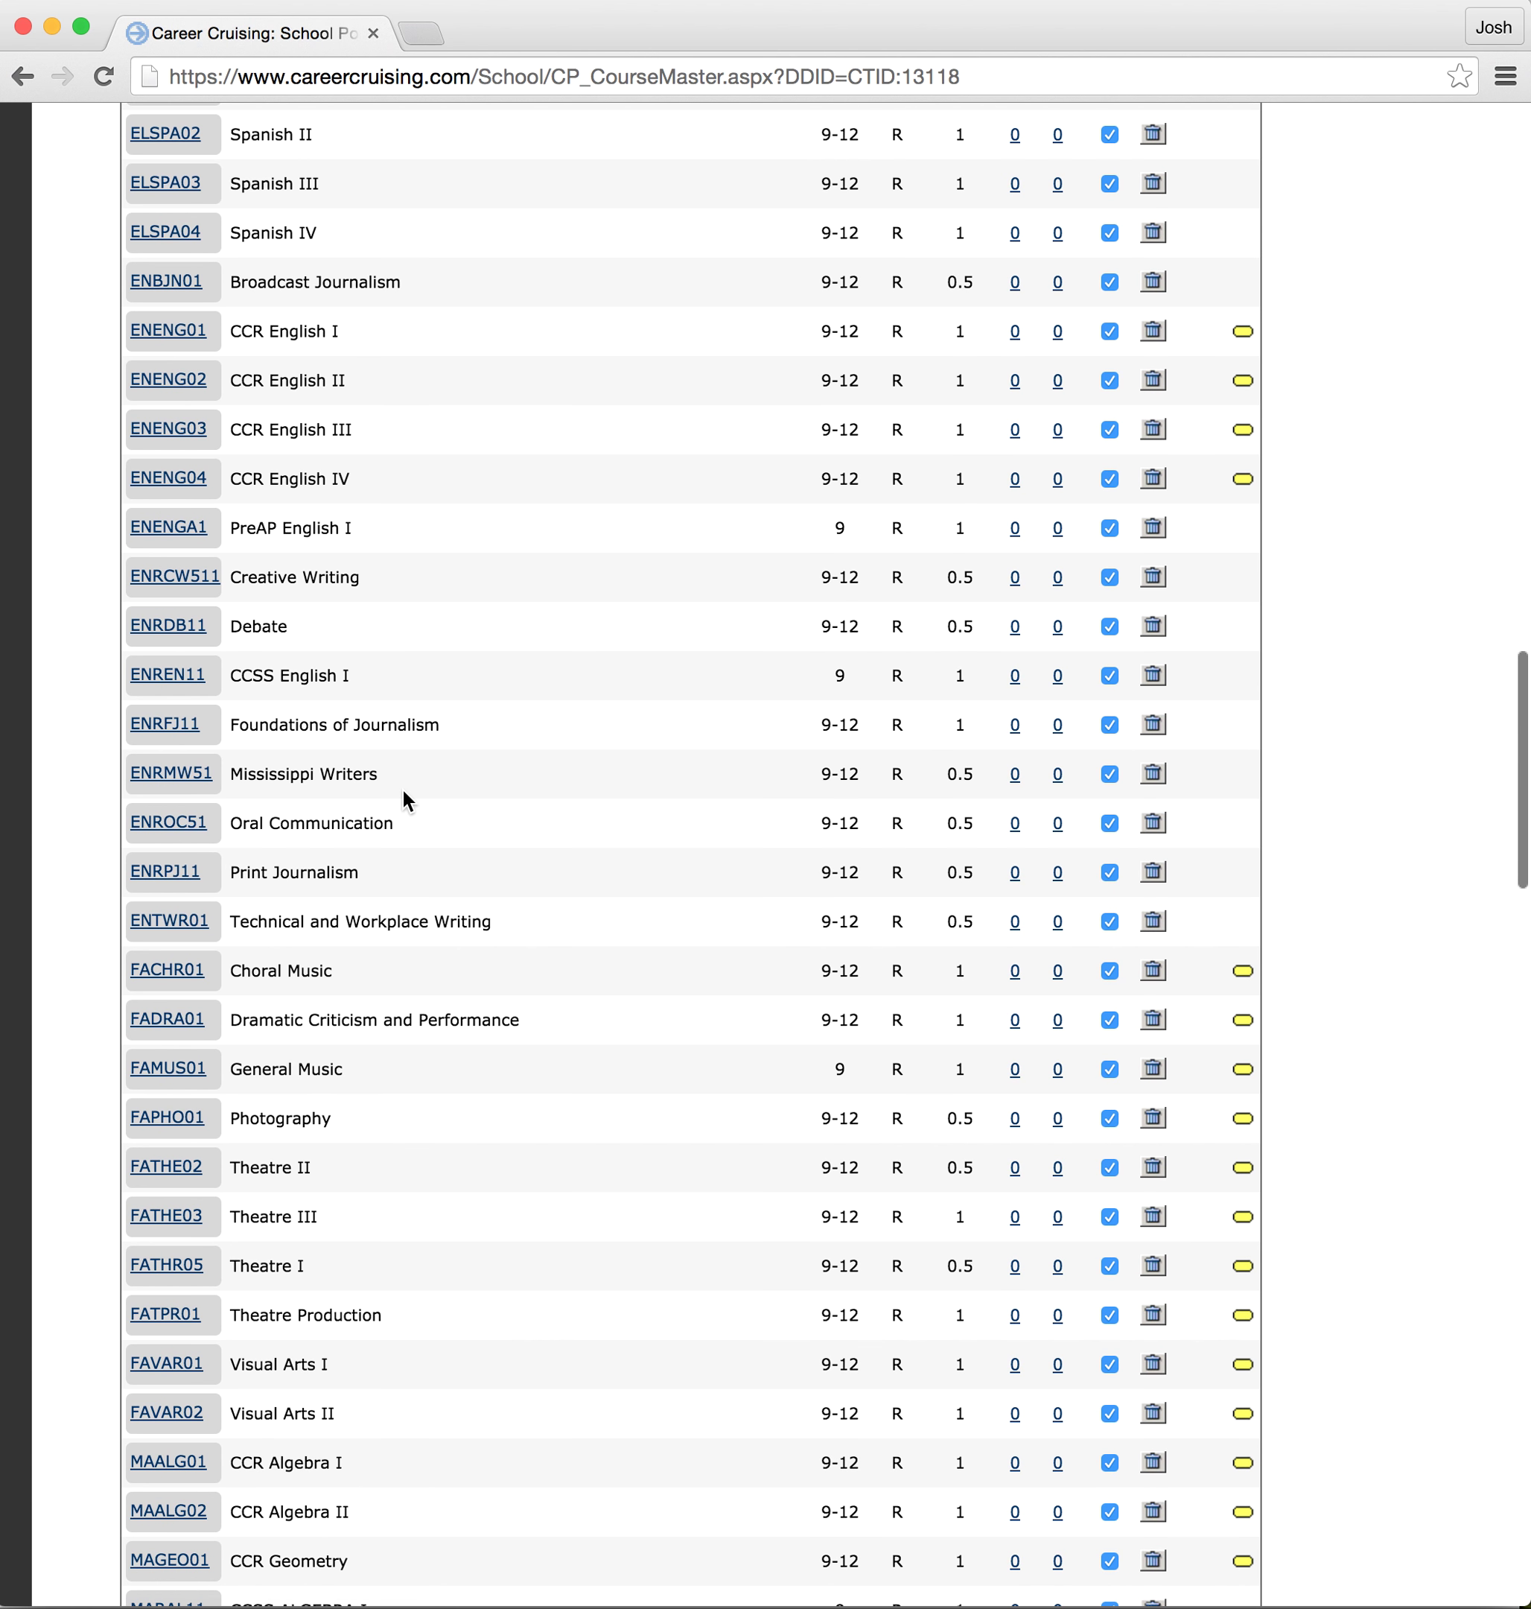
pyautogui.scroll(-5, 403, 794)
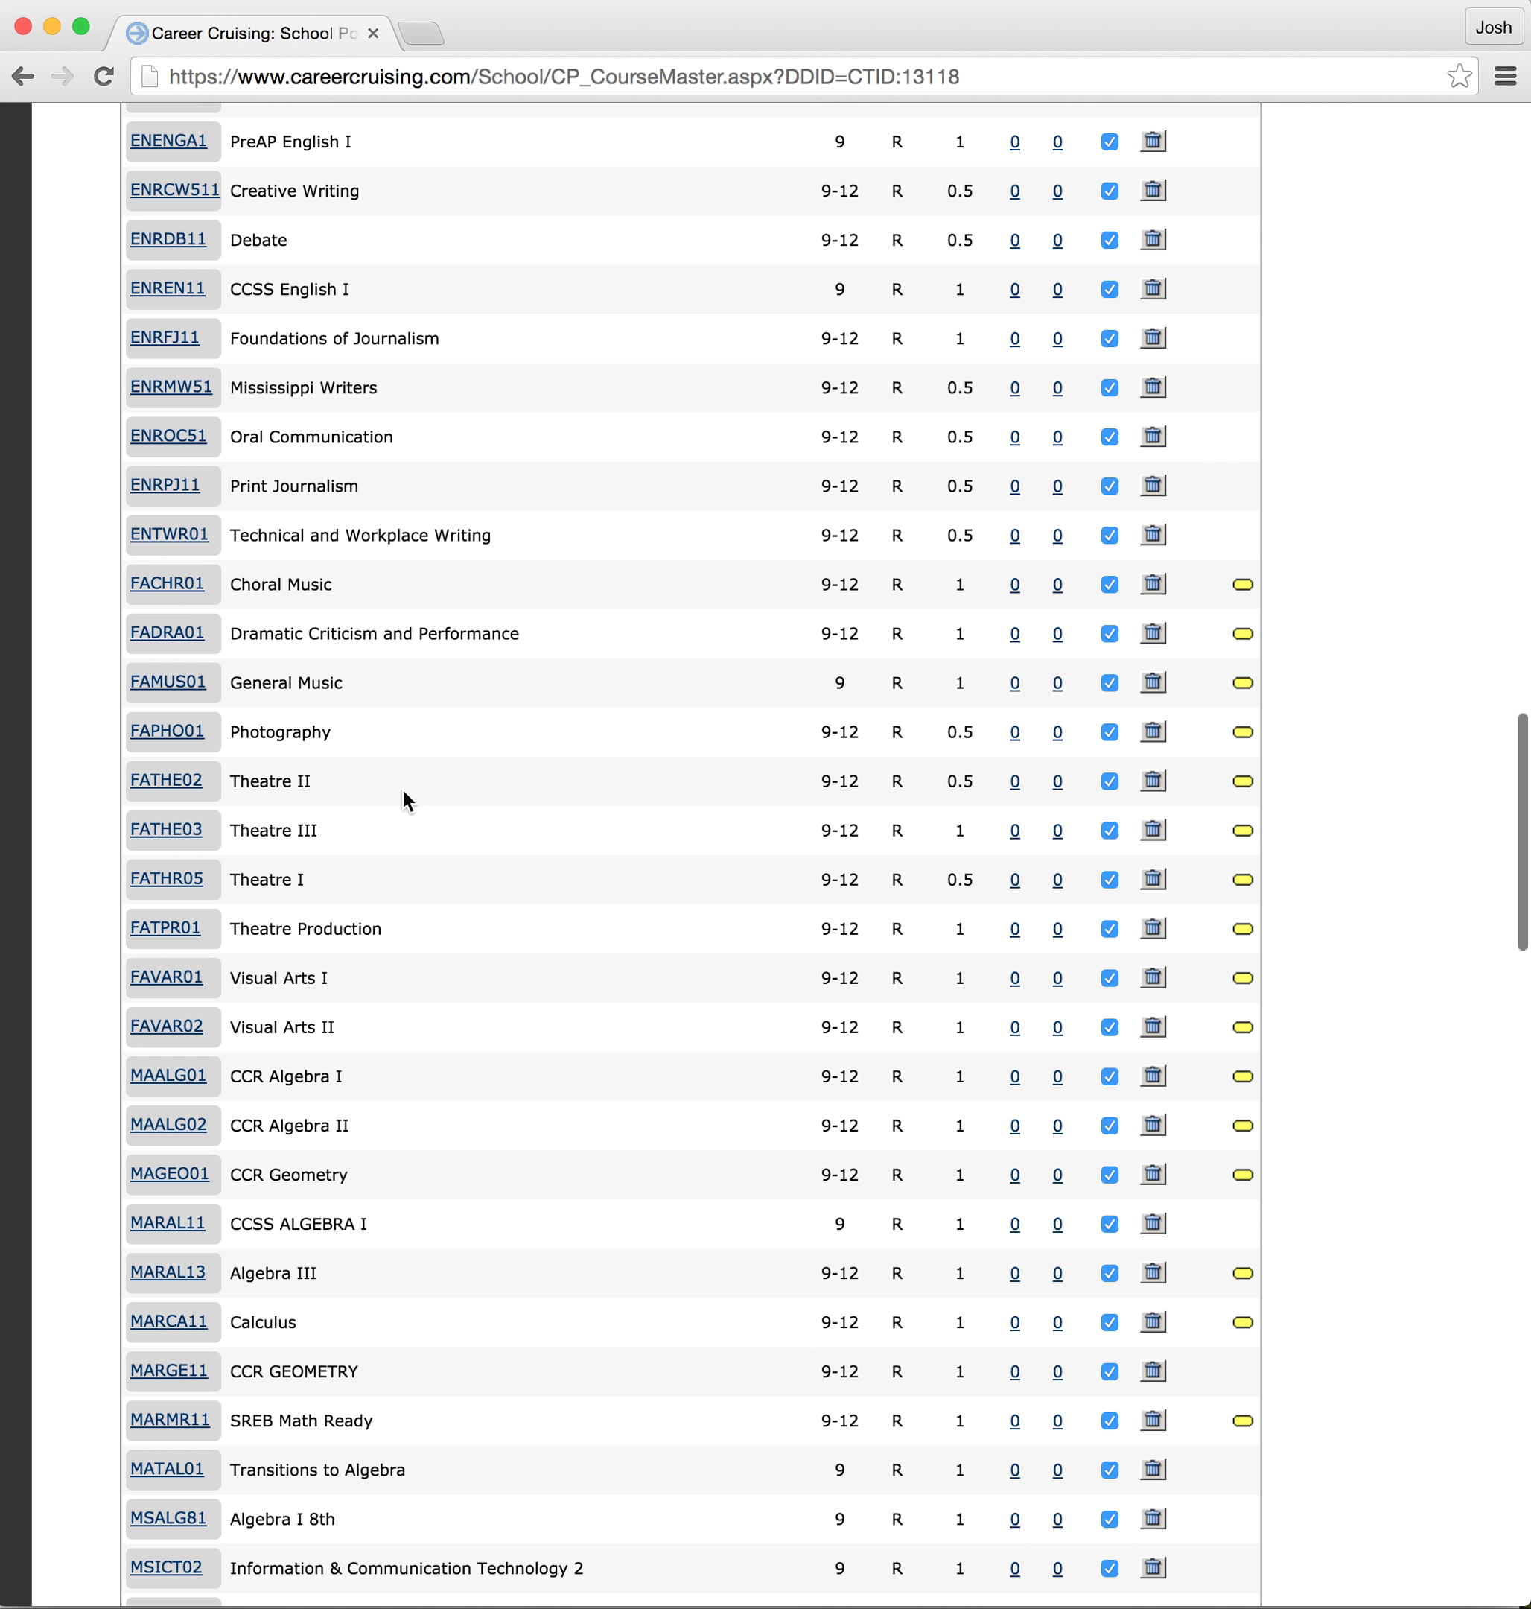
pyautogui.scroll(-6, 403, 795)
pyautogui.scroll(-7, 403, 795)
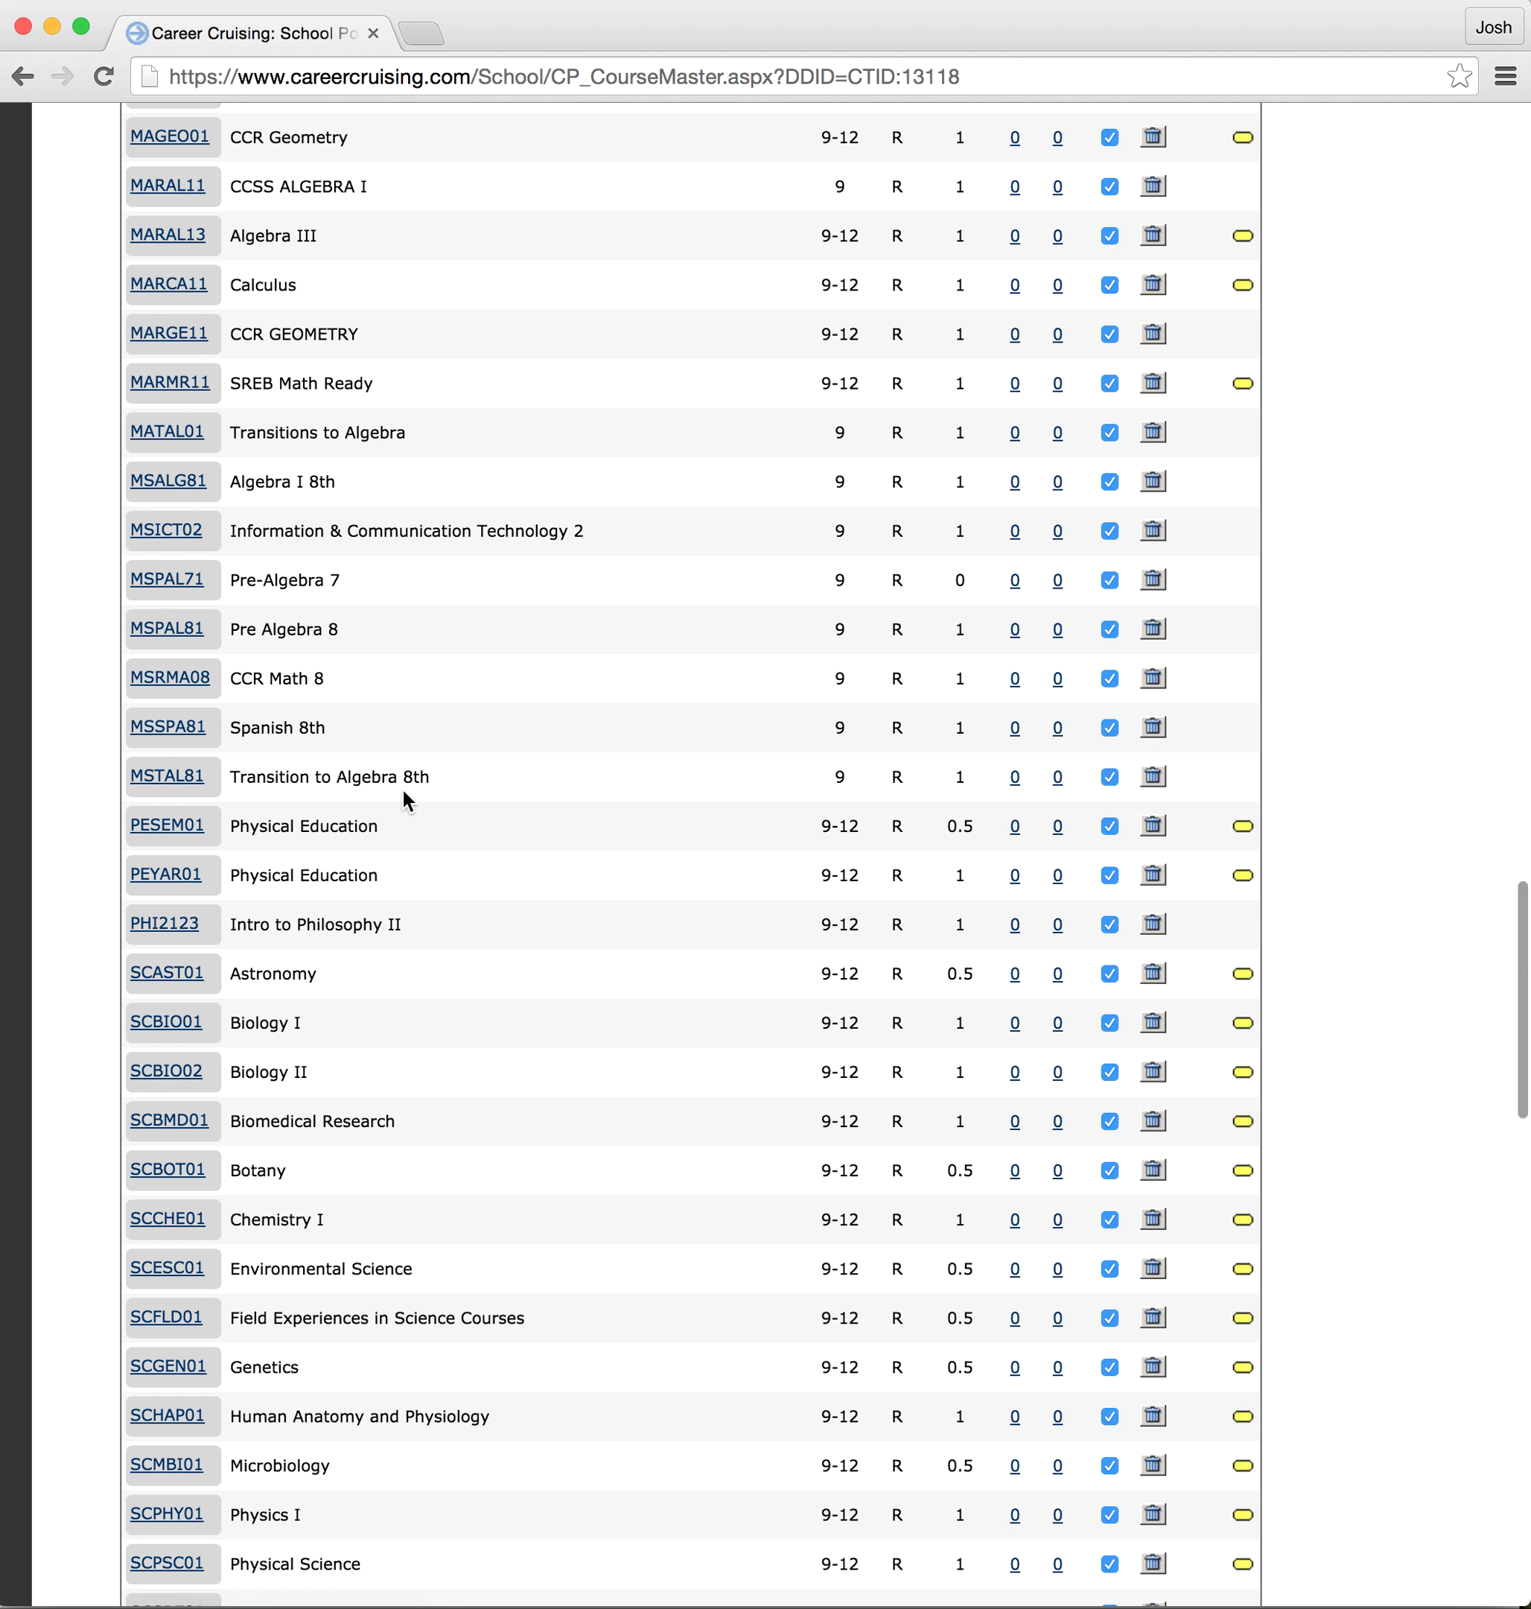
pyautogui.scroll(15, 403, 795)
pyautogui.scroll(1, 403, 794)
pyautogui.press('super+f')
# Search the page for 'ict' to locate MSICT02 among the middle-school courses to make unavailable.
pyautogui.write('ict')
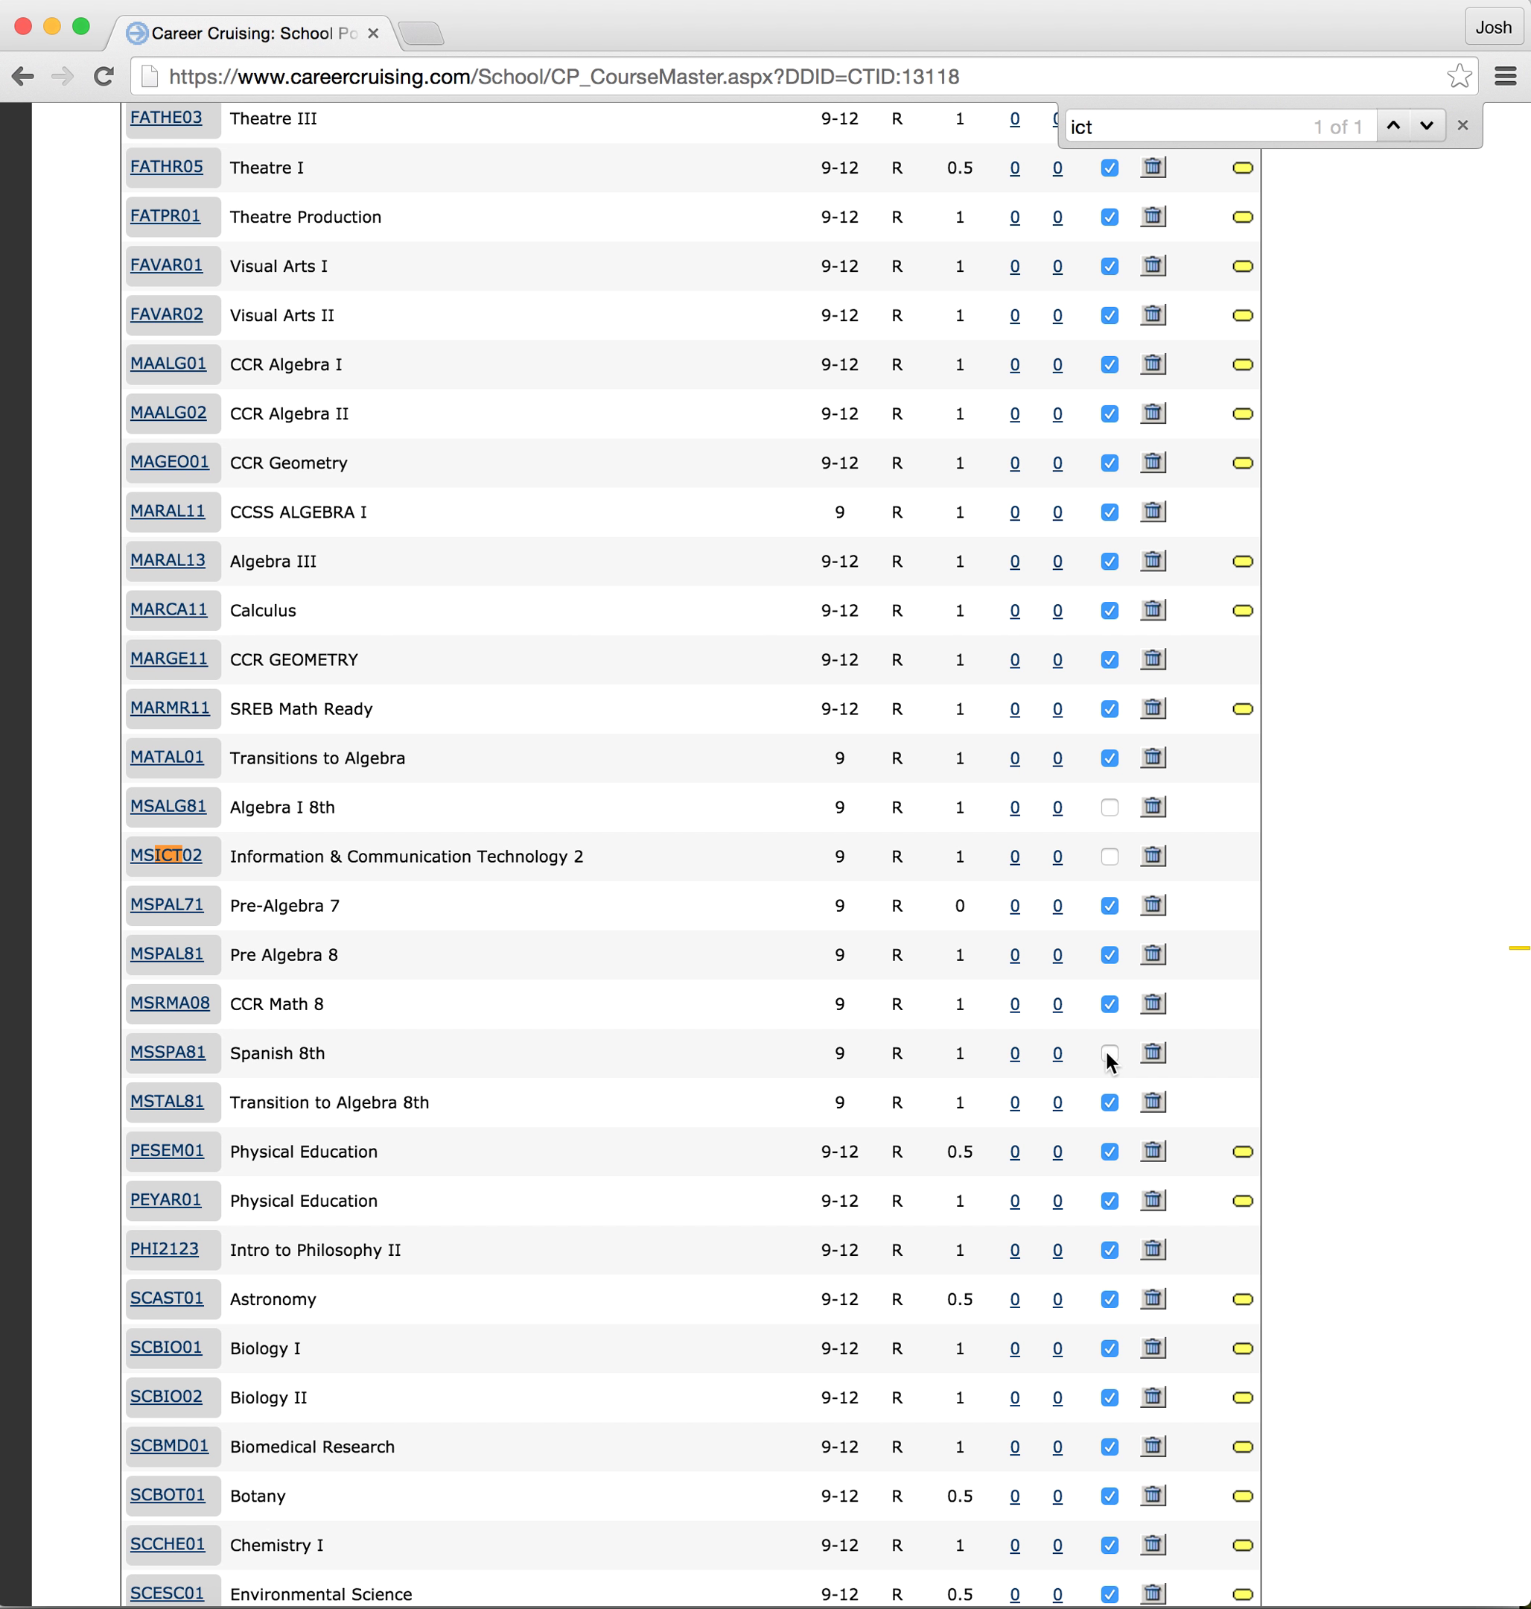
pyautogui.scroll(-5, 1105, 1048)
pyautogui.scroll(3, 1105, 1048)
pyautogui.scroll(1, 1105, 1047)
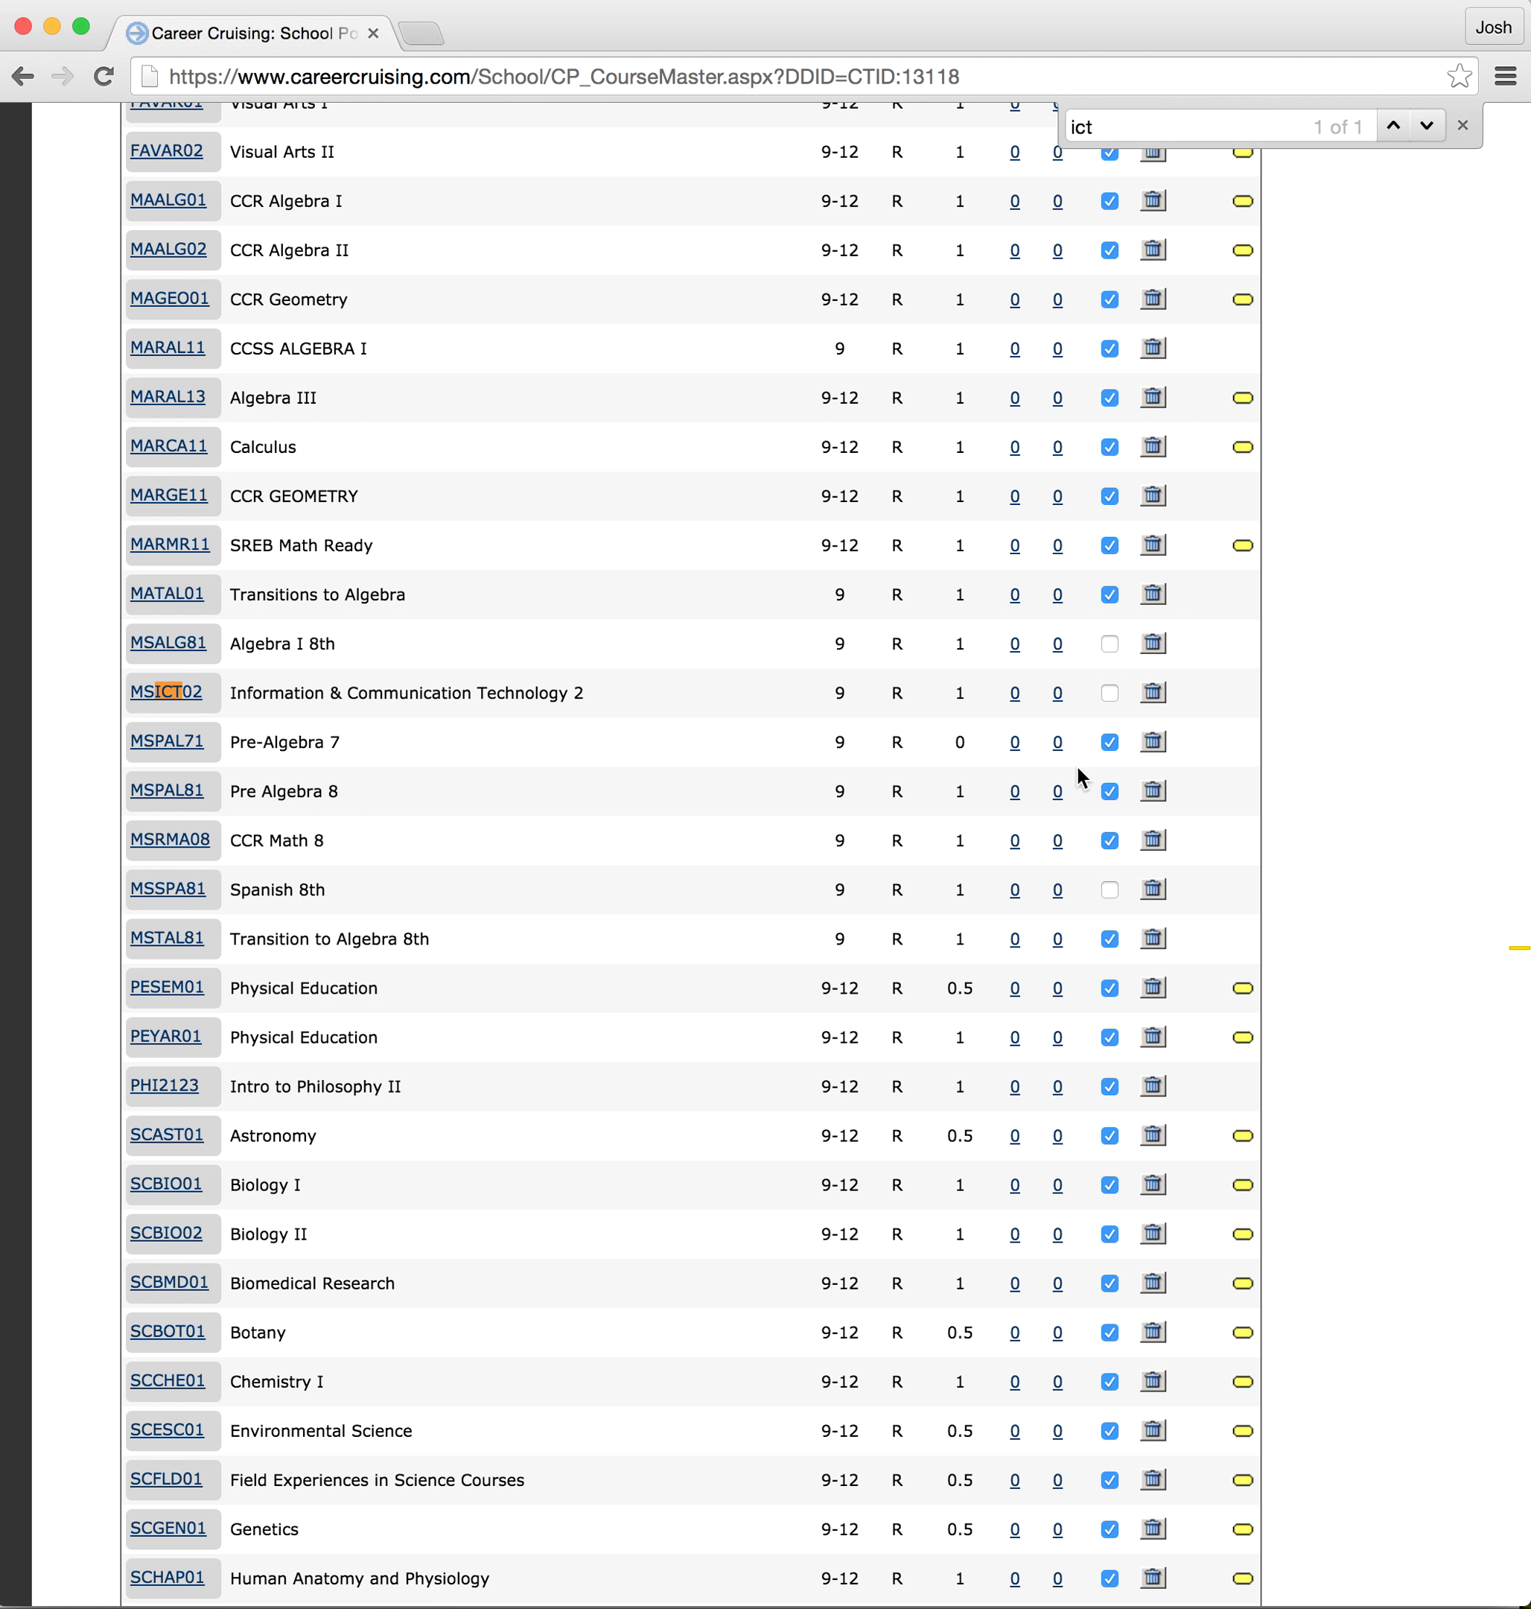
pyautogui.scroll(20, 1088, 775)
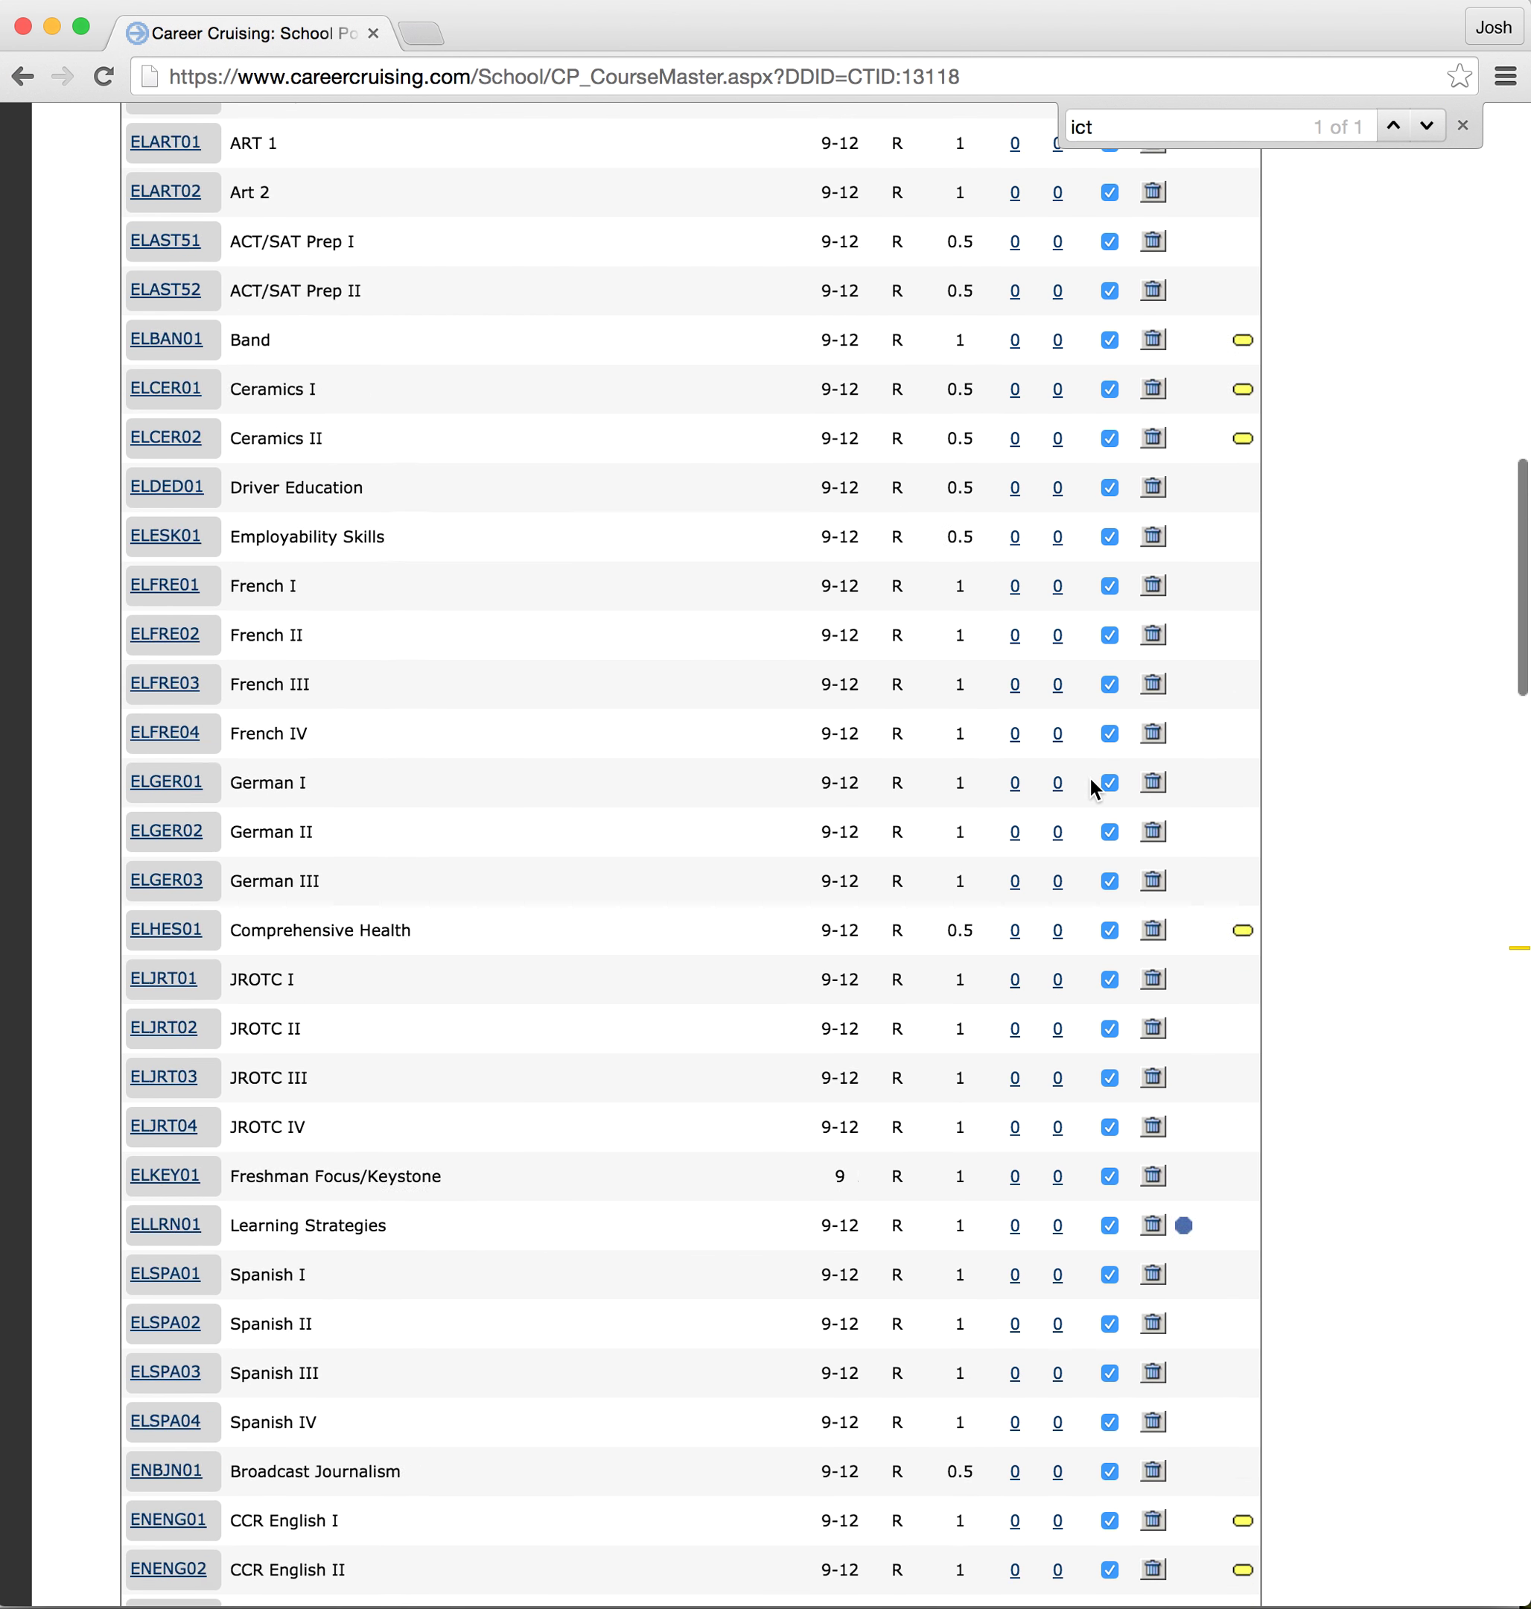
pyautogui.scroll(15, 1088, 776)
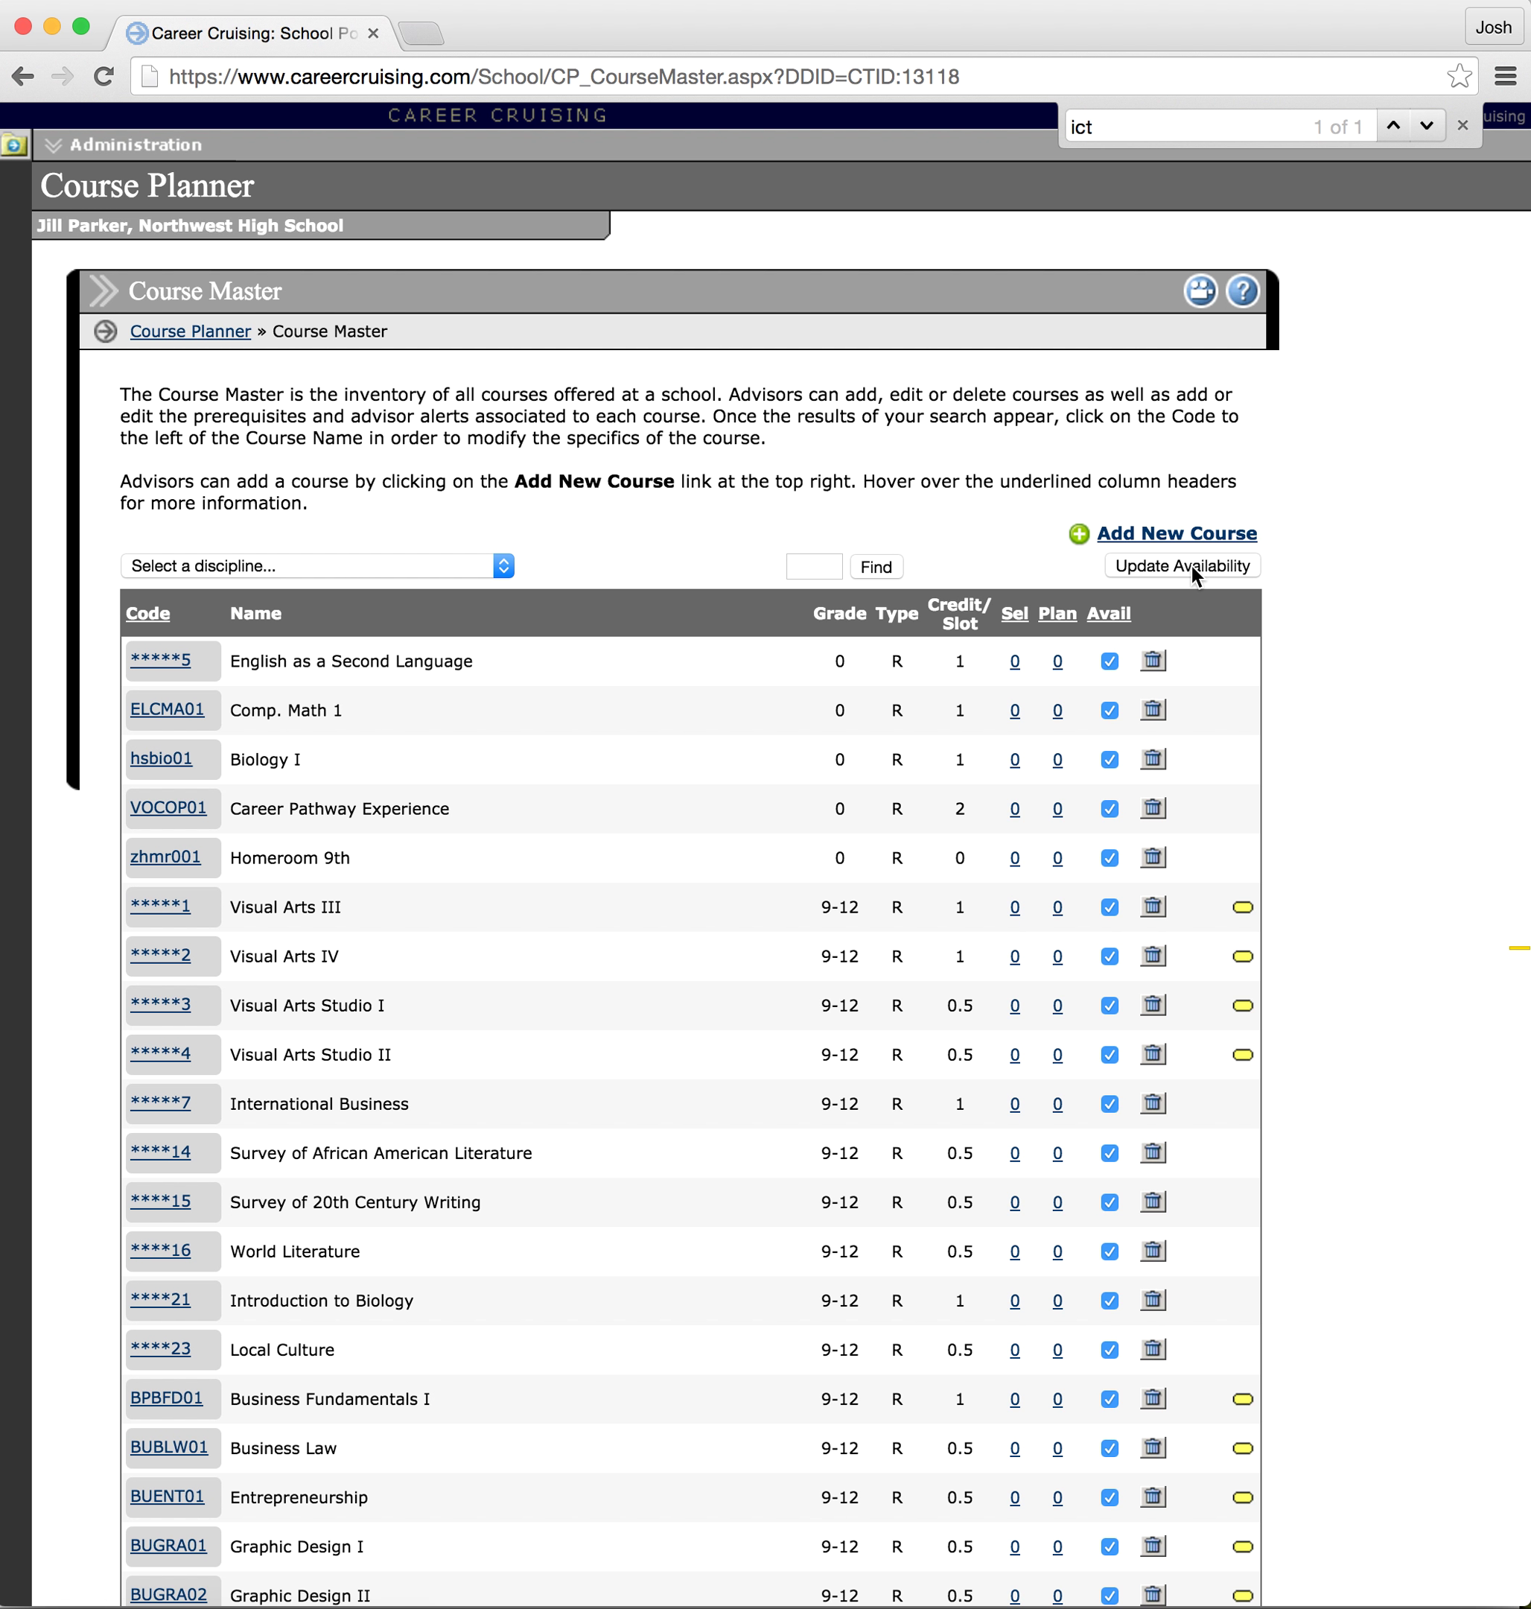
# Submit the availability changes with Update Availability.
pyautogui.click(1192, 565)
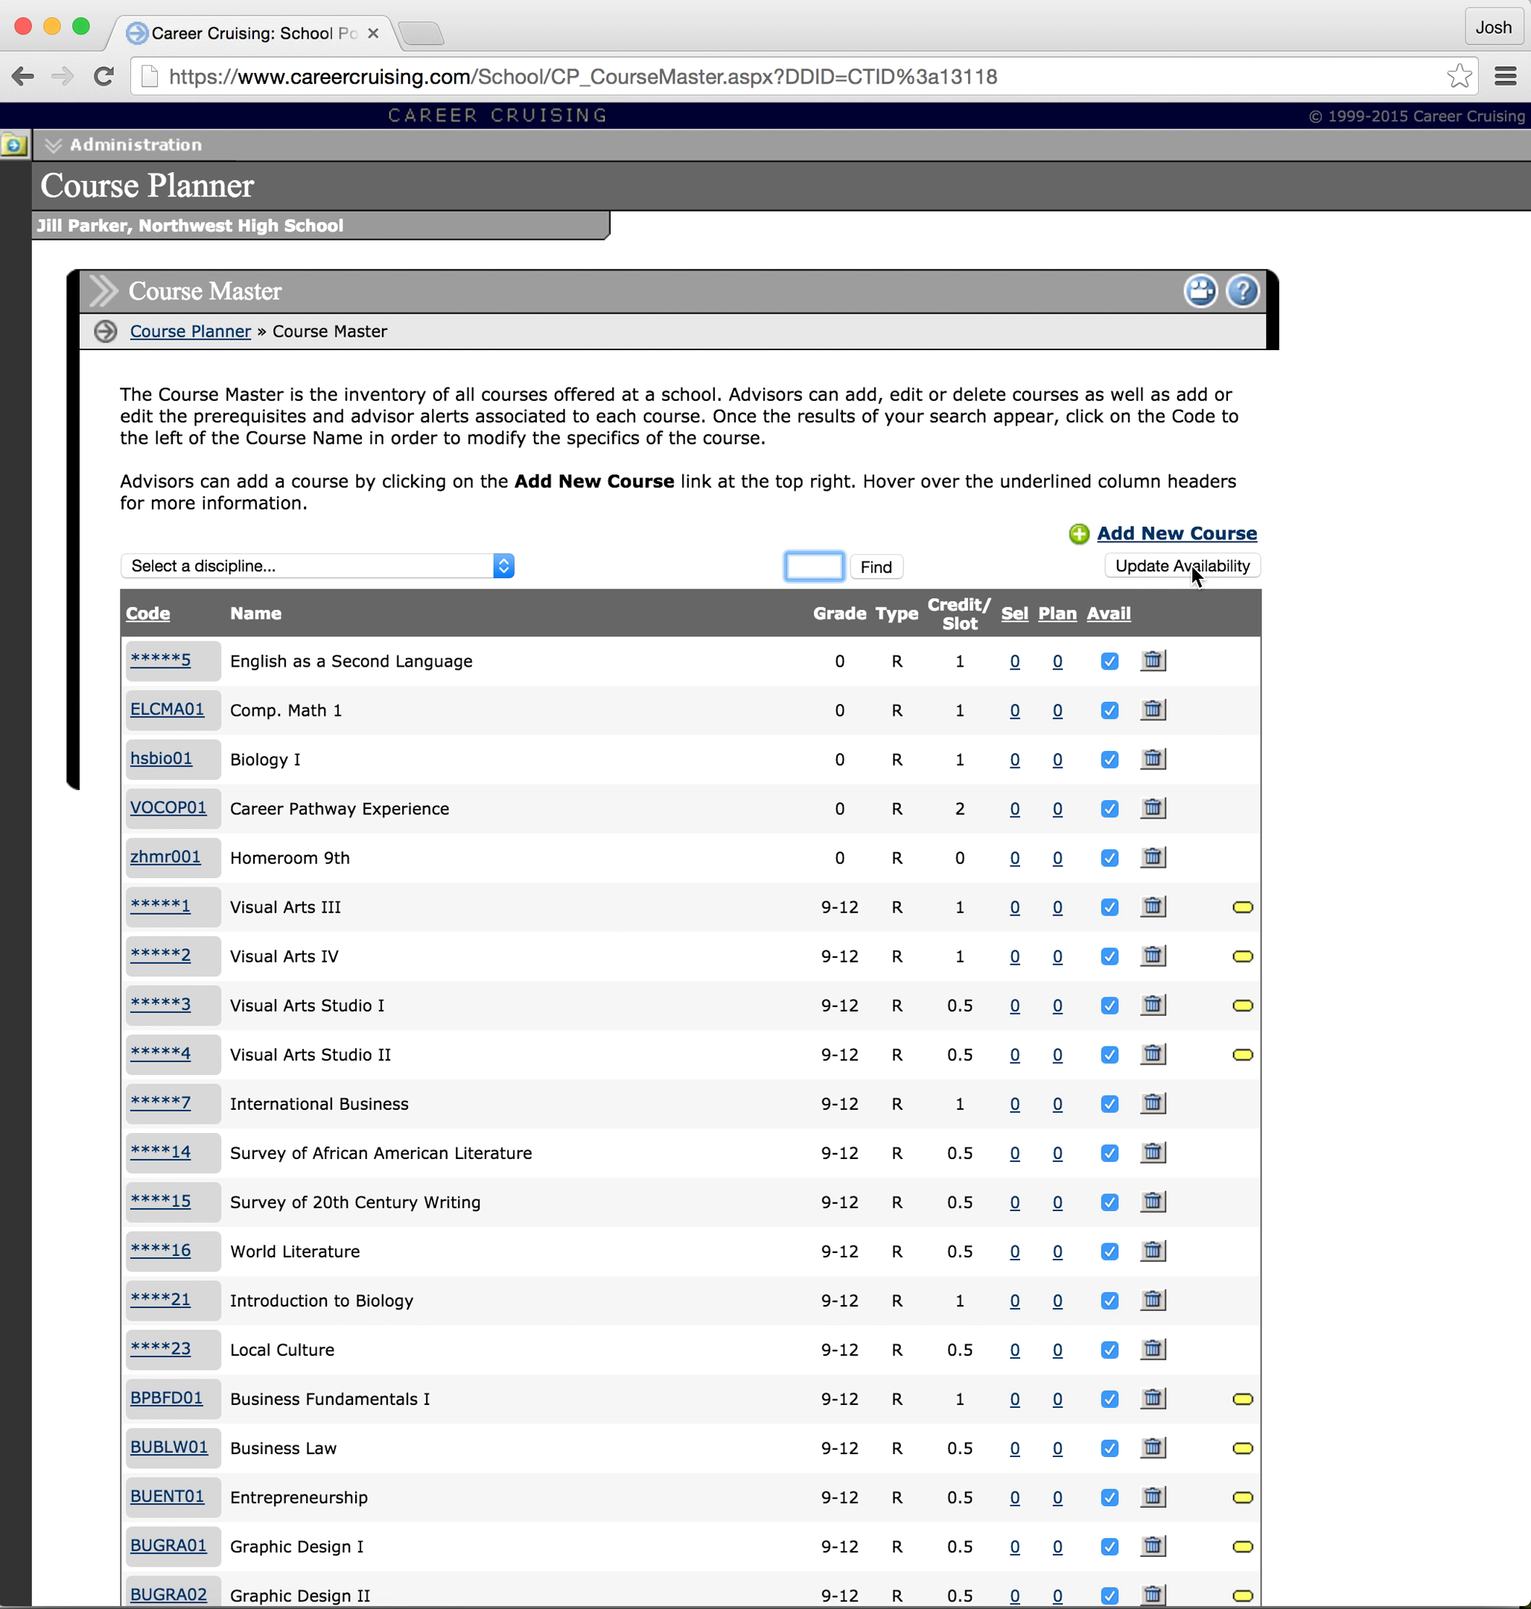